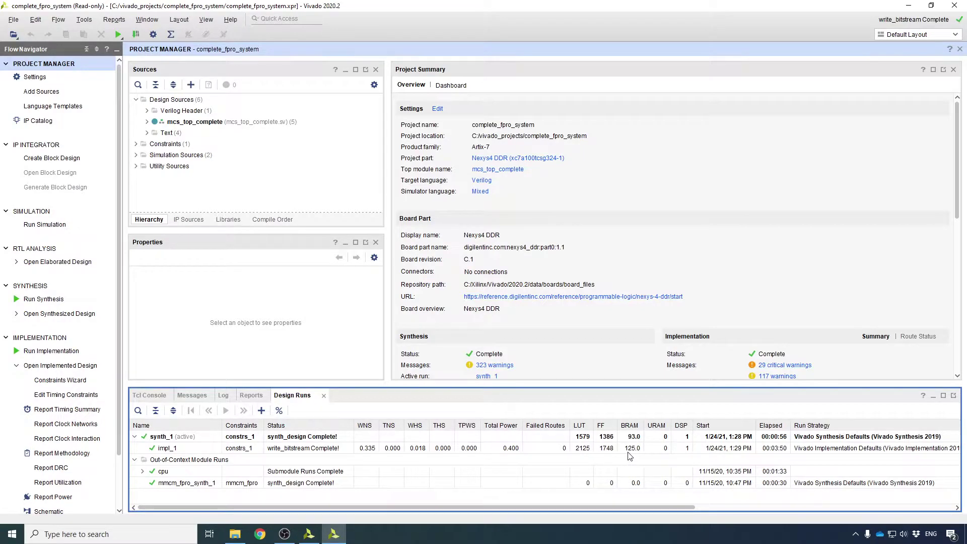
- Switch to the week10_timing project and open its elaborated design schematic
mouse_move(315, 537)
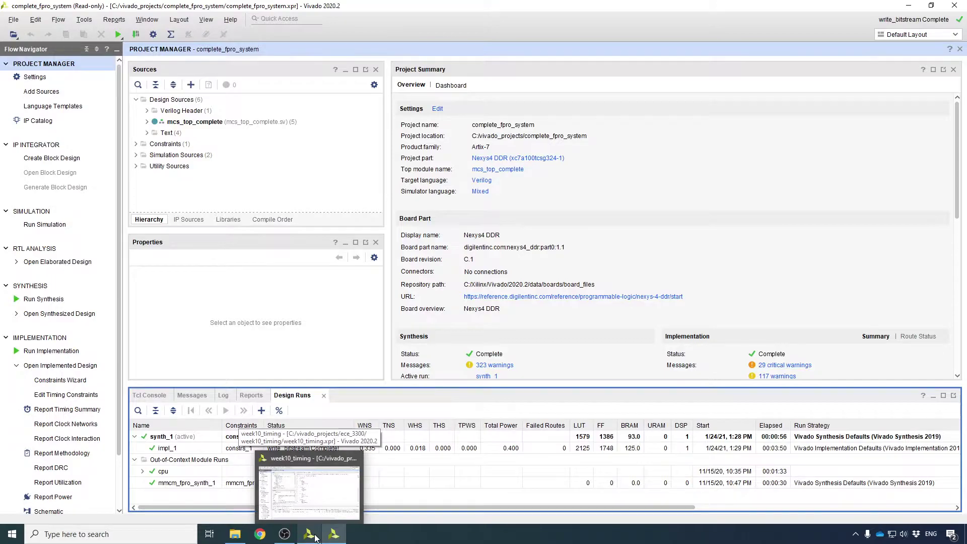
click(315, 537)
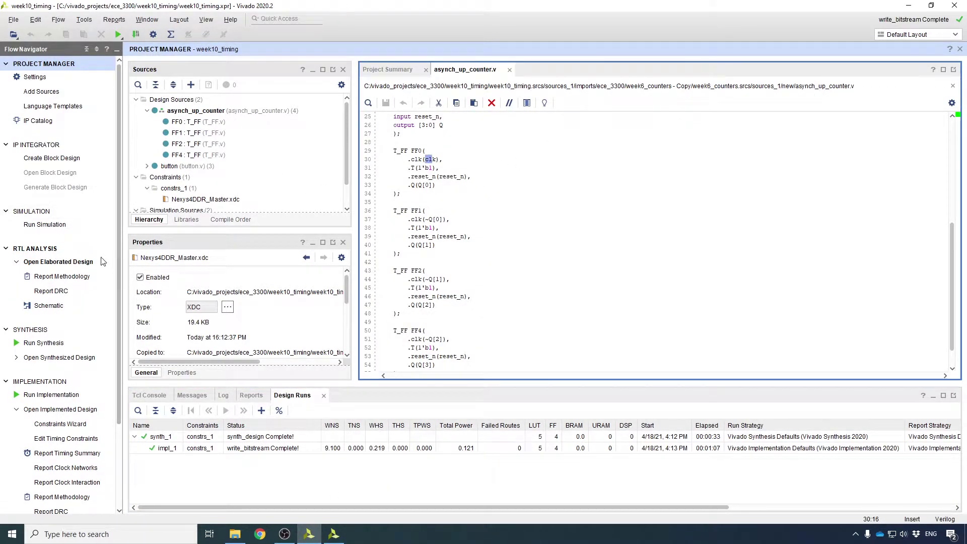
click(49, 249)
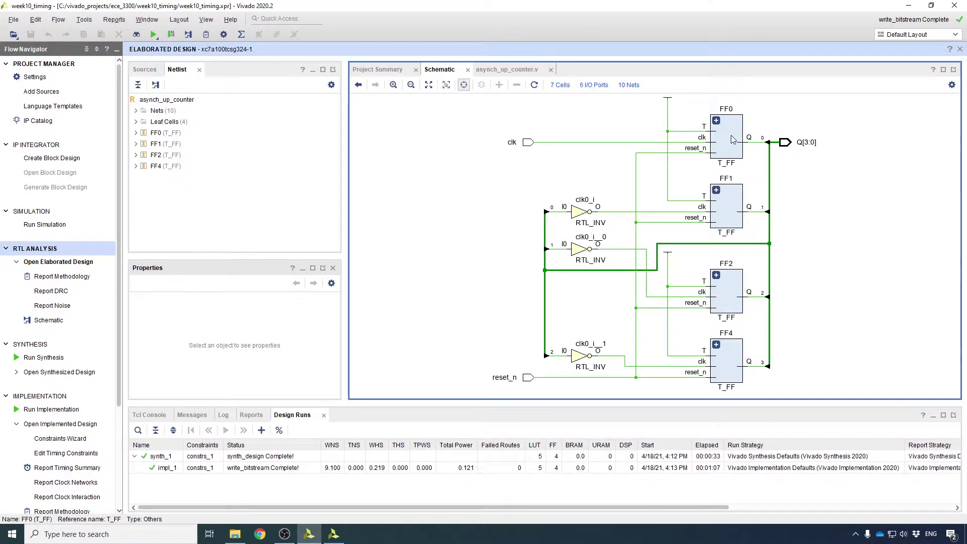
- Trace the clock connections in the schematic by highlighting net Q[0], the FF1 and FF2 clock nets, the clk port and FF0
click(759, 142)
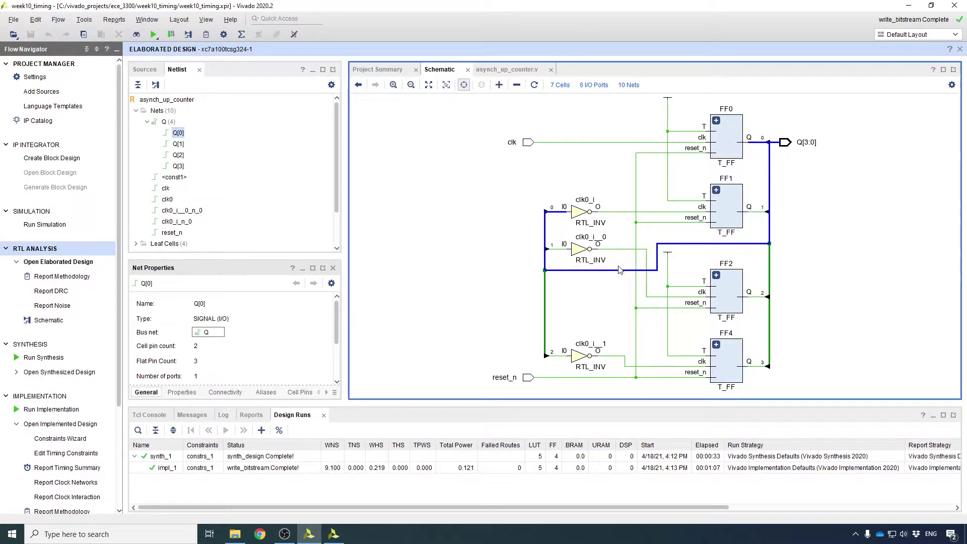
click(689, 213)
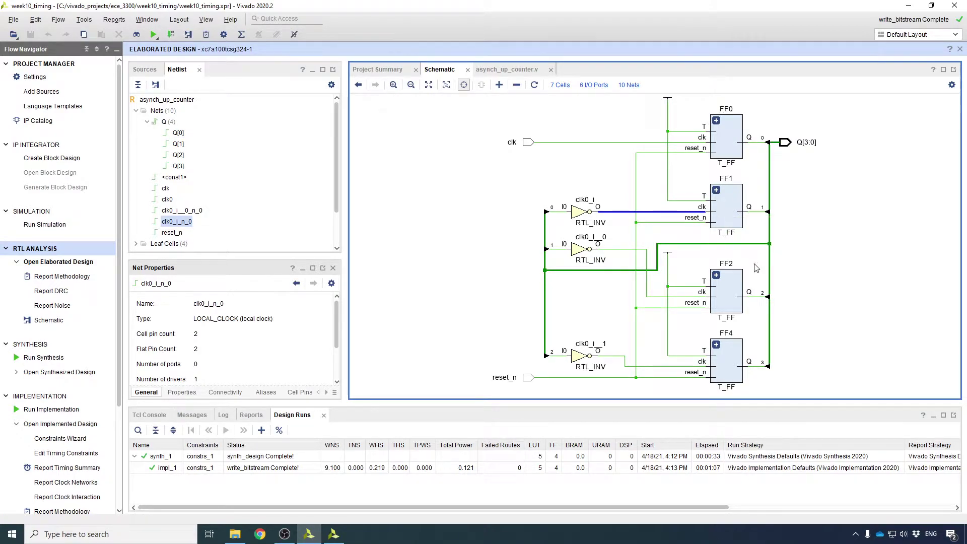
click(701, 297)
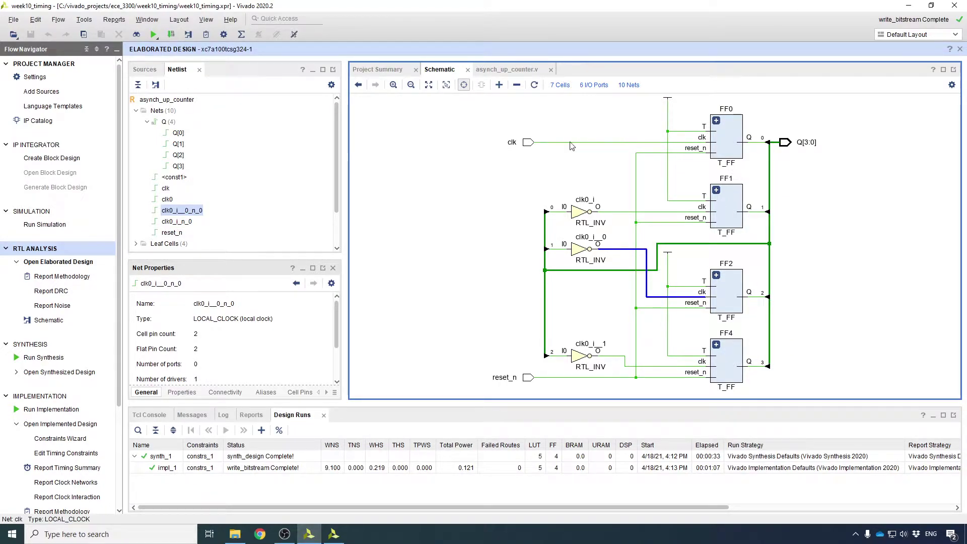
click(536, 143)
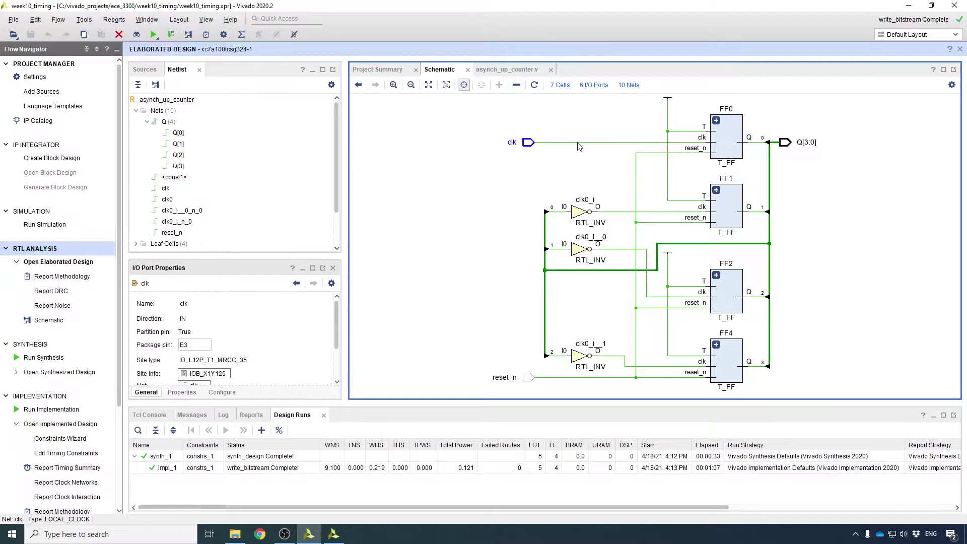
click(732, 144)
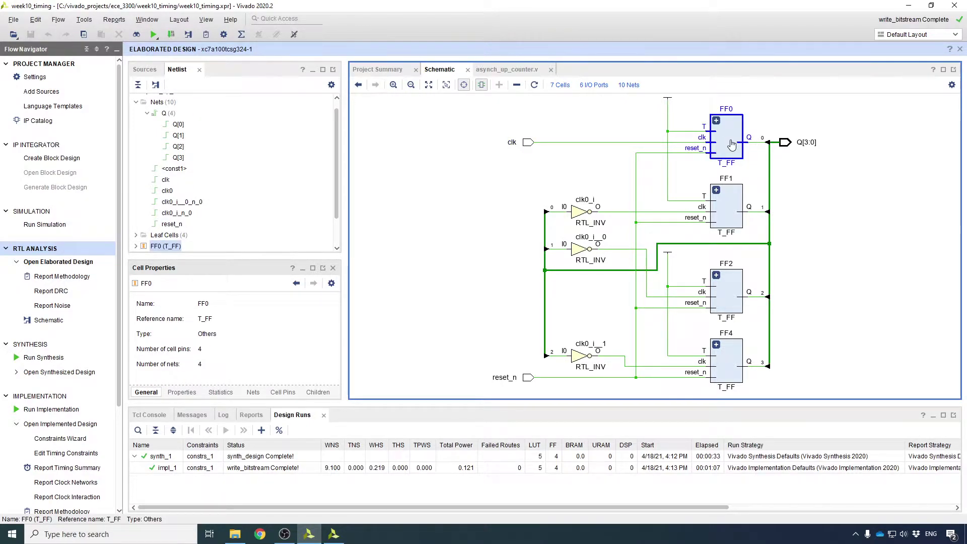
click(622, 146)
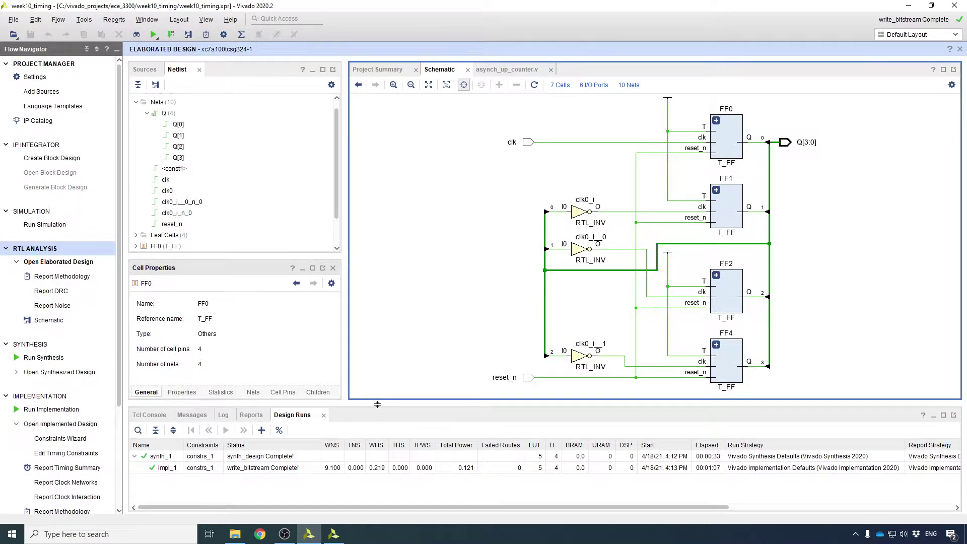
- Show the synthesis and implementation reports in a maximized list and look through the impl_1 reports
scroll(31, 345, down, 3)
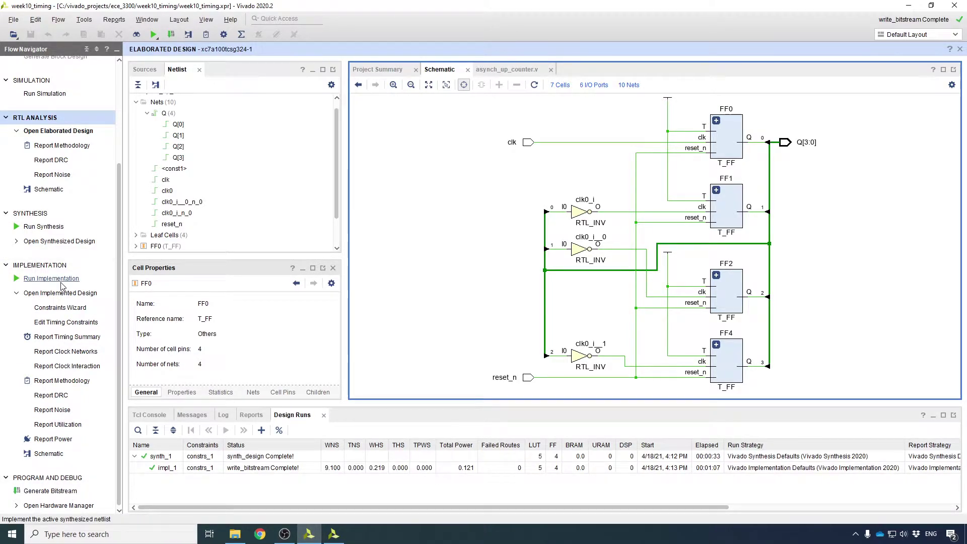
click(39, 265)
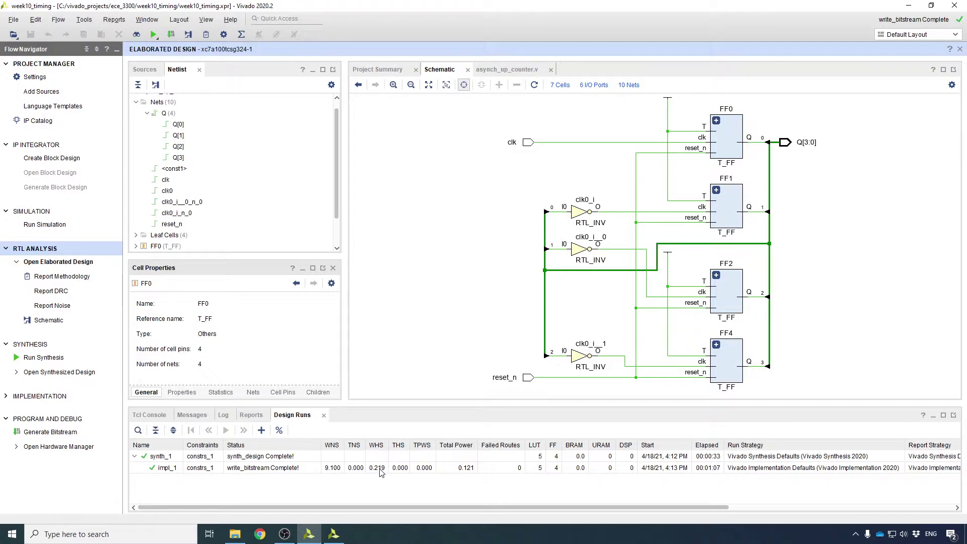
click(251, 416)
double_click(252, 415)
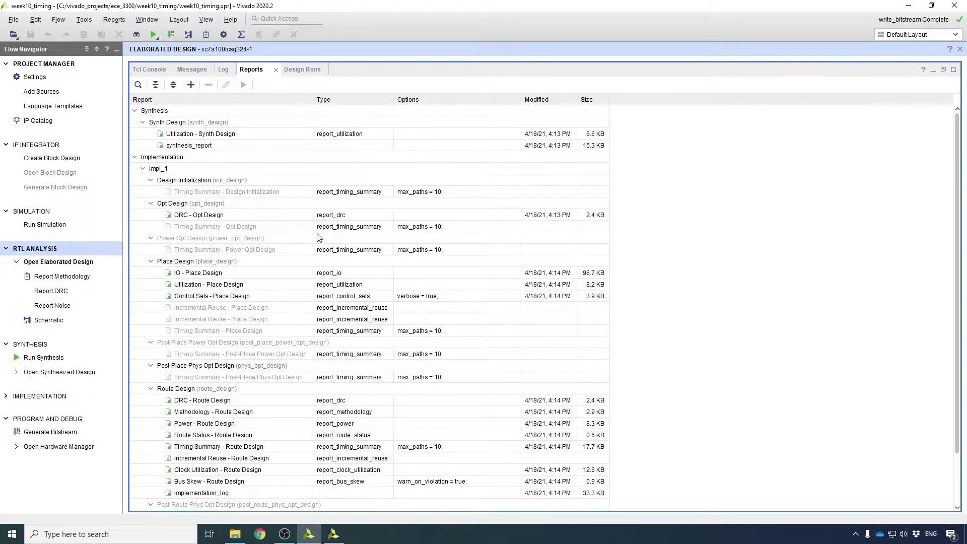
scroll(318, 237, down, 2)
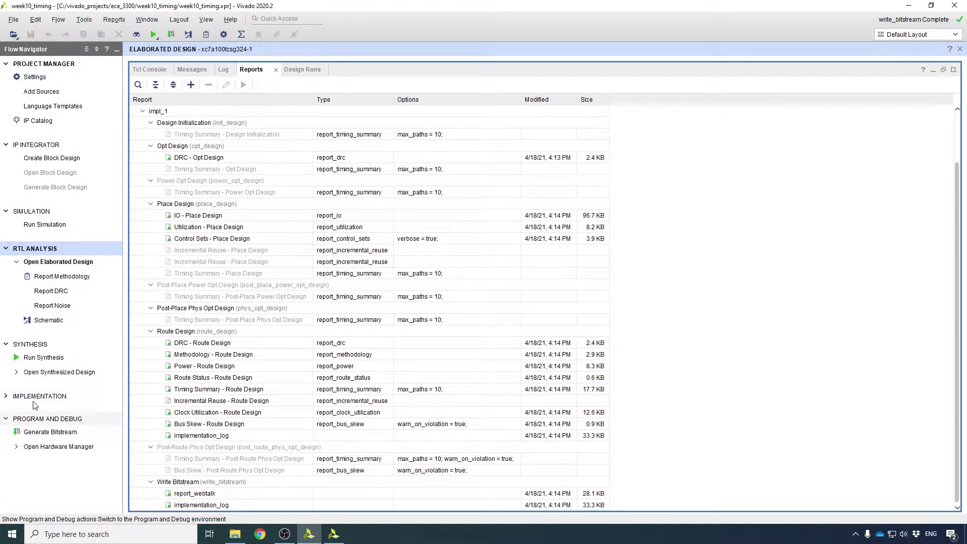
click(7, 397)
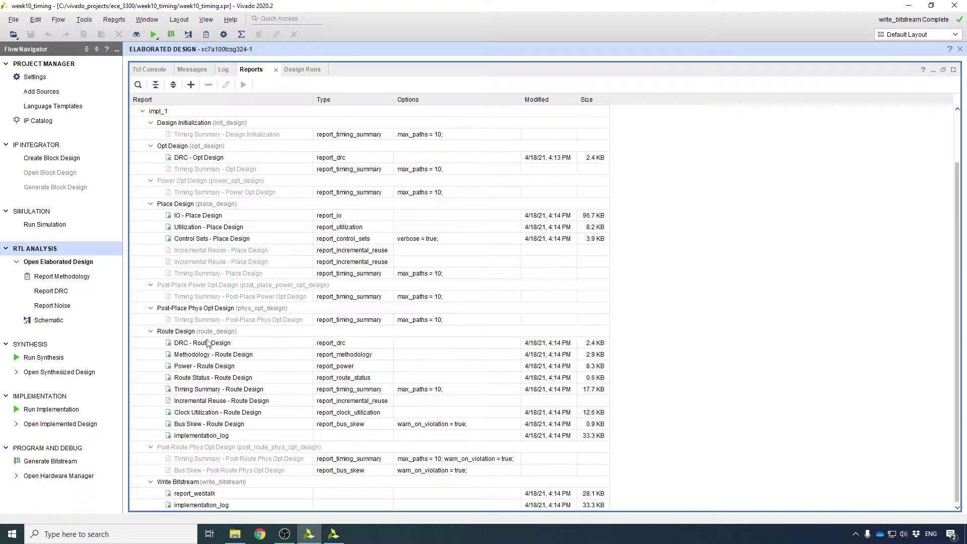
- Open the Timing Summary report of the Route Design stage
click(209, 229)
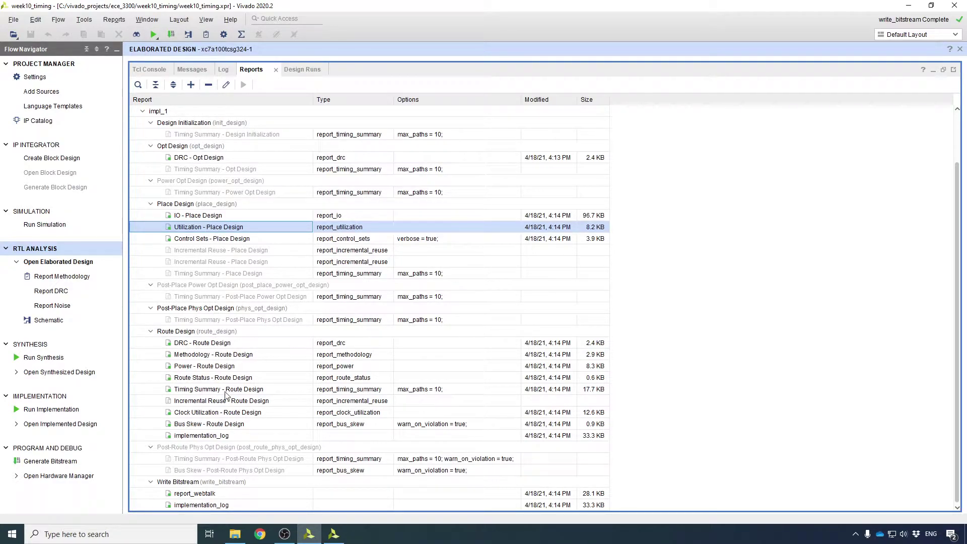
click(200, 416)
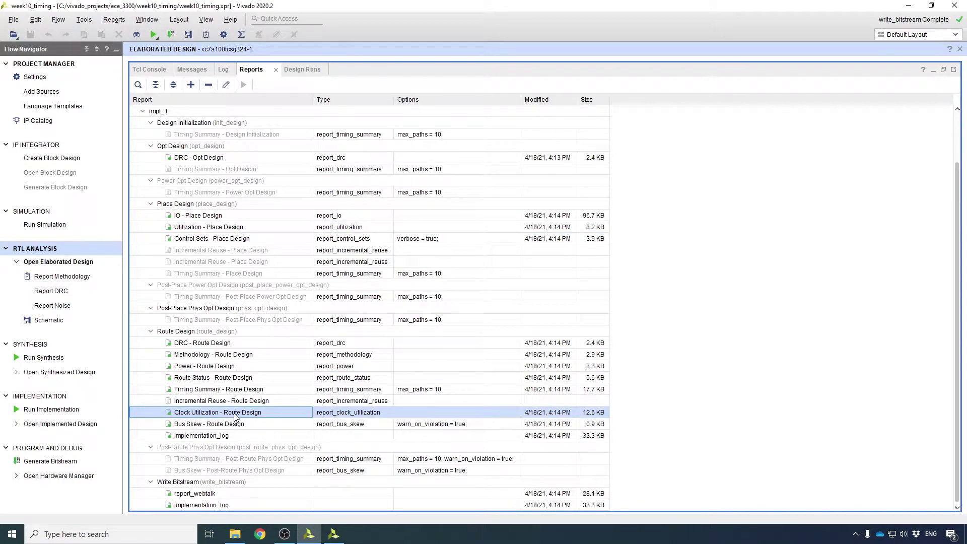
click(232, 392)
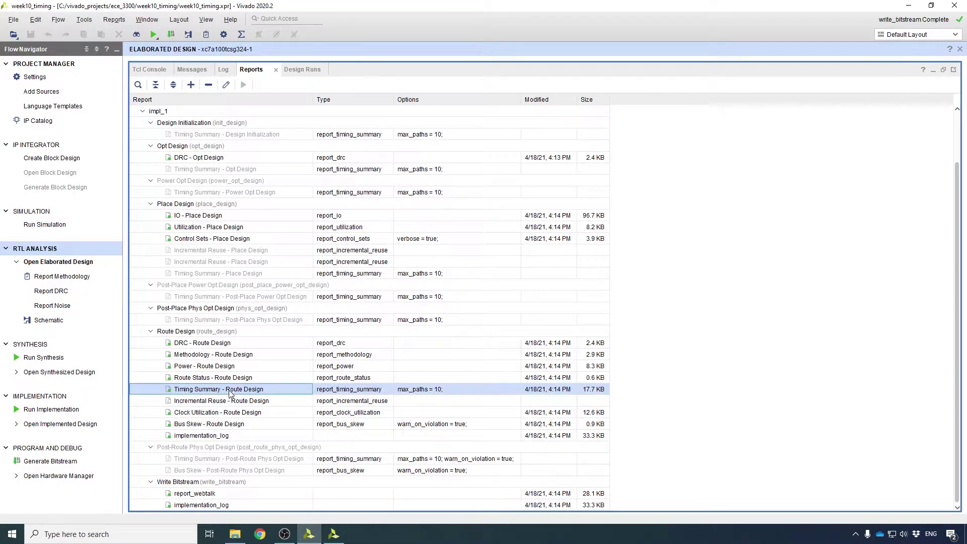
double_click(204, 390)
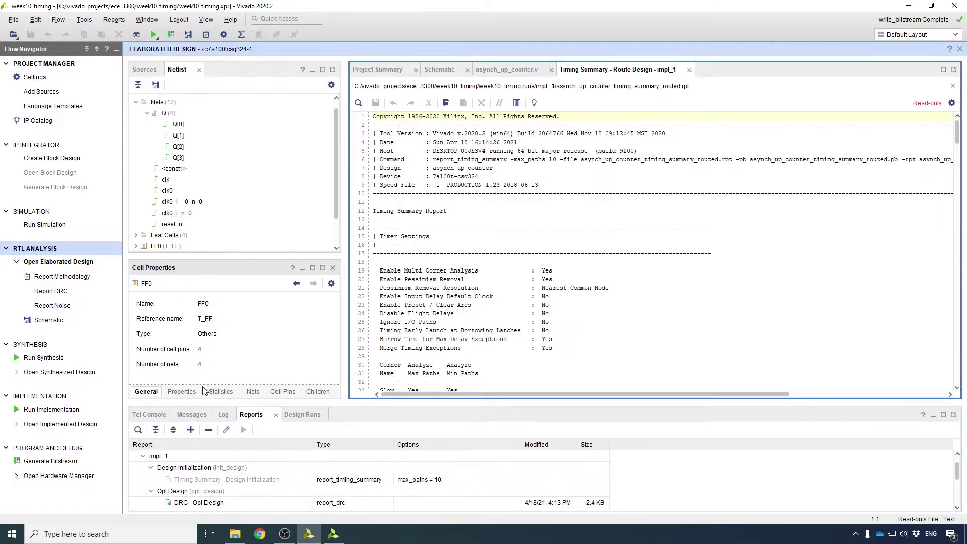
- Examine the maximized timing summary report, including the max delay paths and the slack values in the Intra Clock Table
double_click(620, 75)
scroll(411, 237, down, 20)
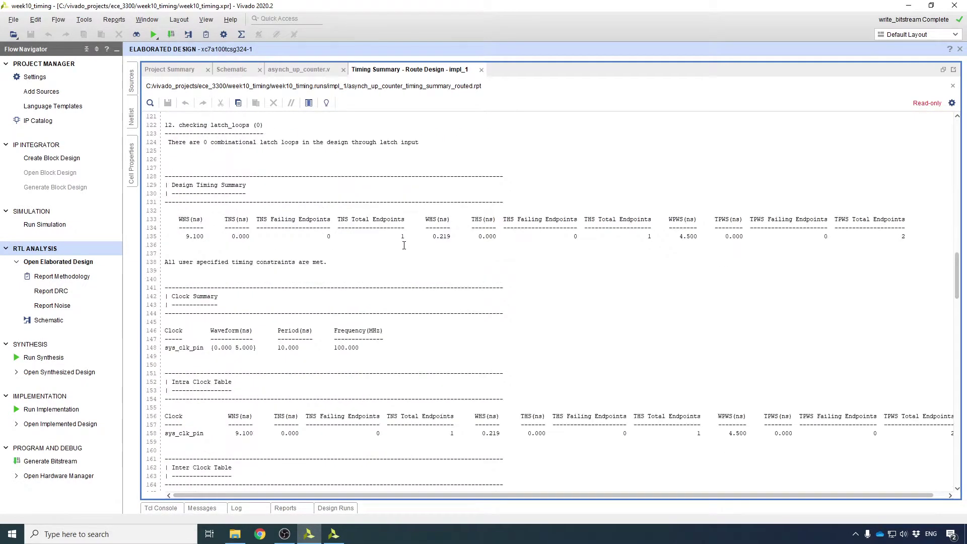
scroll(404, 246, down, 10)
scroll(404, 249, down, 11)
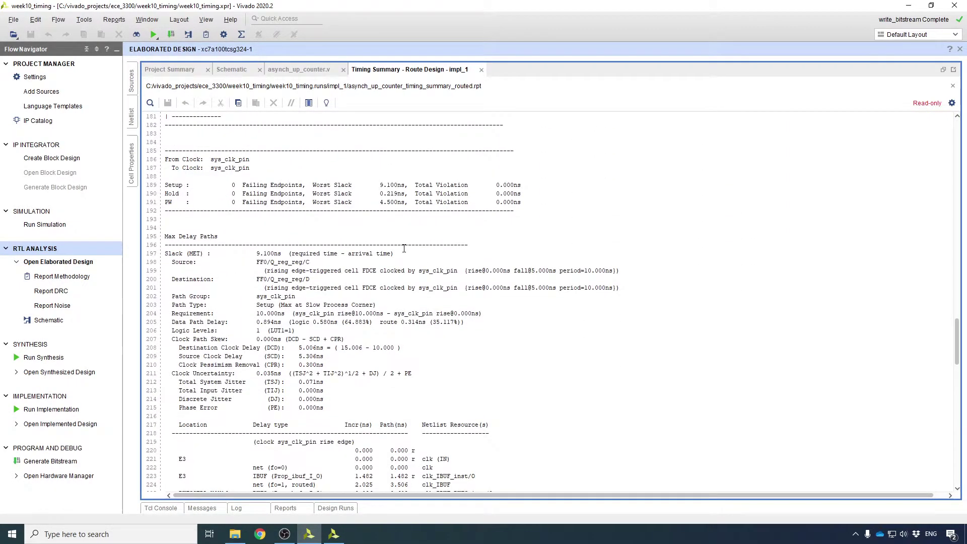
scroll(403, 250, down, 10)
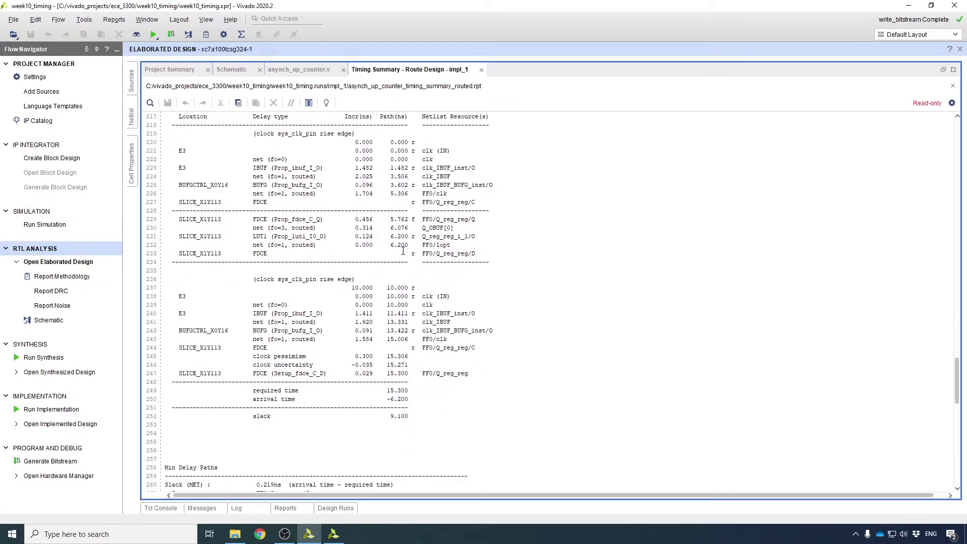
scroll(401, 252, up, 20)
scroll(401, 251, up, 11)
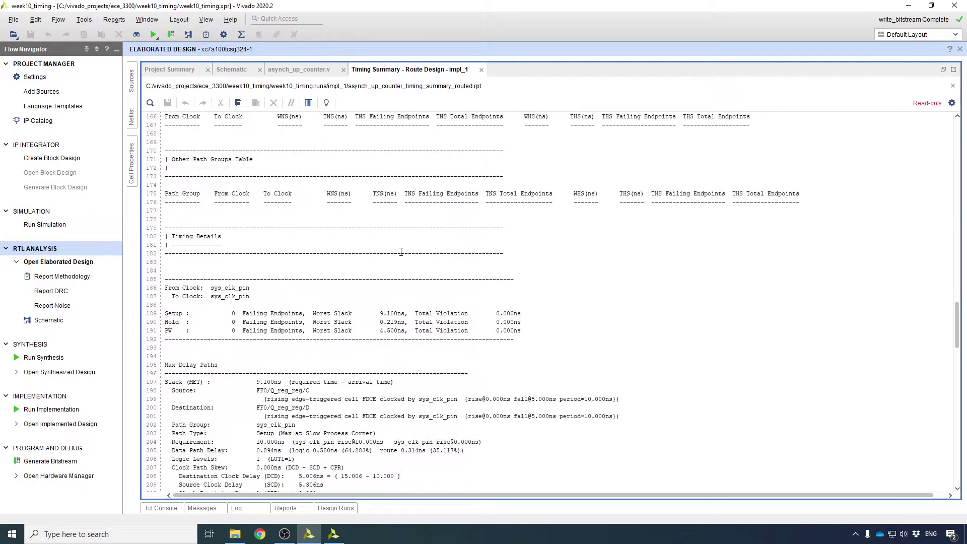
drag(233, 230, 303, 228)
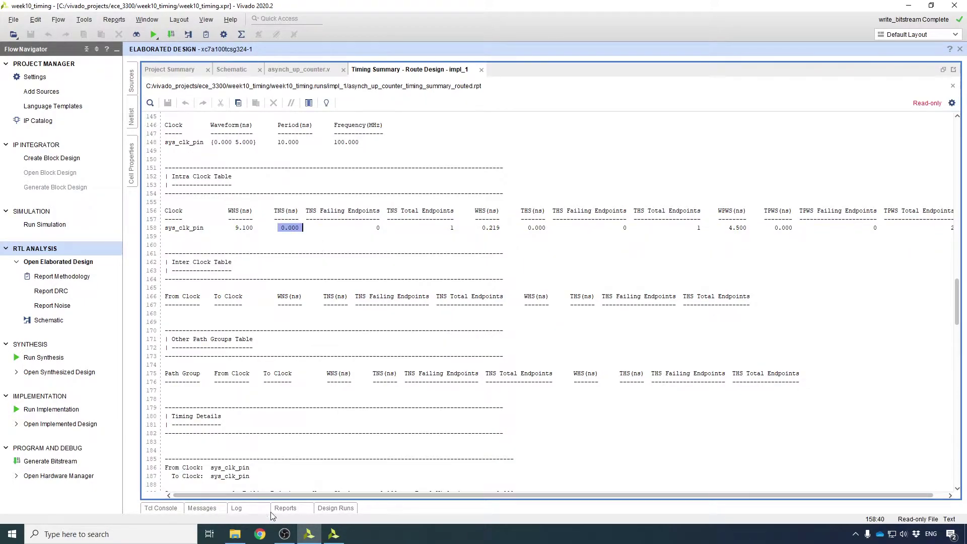
- Return to the maximized reports list and open the Clock Utilization report of the Route Design stage
click(286, 508)
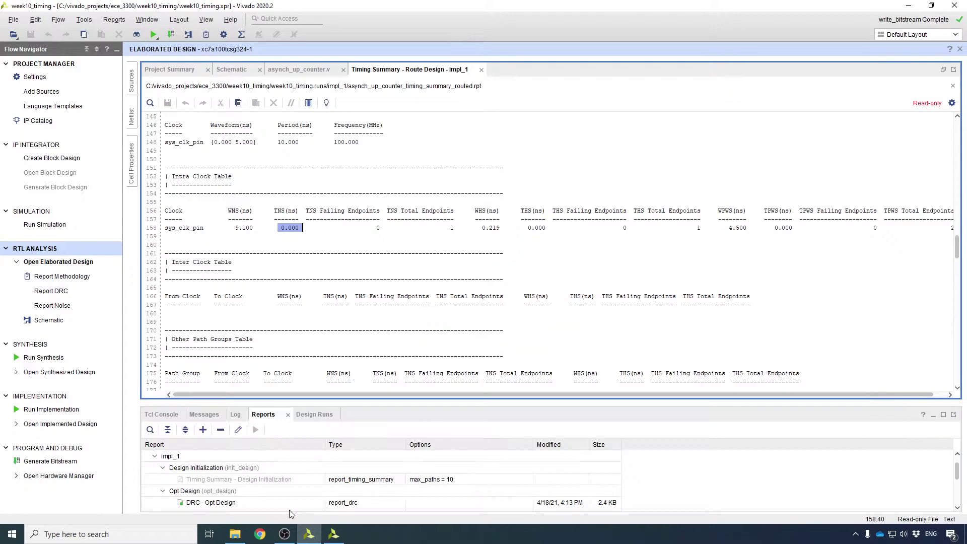
double_click(262, 415)
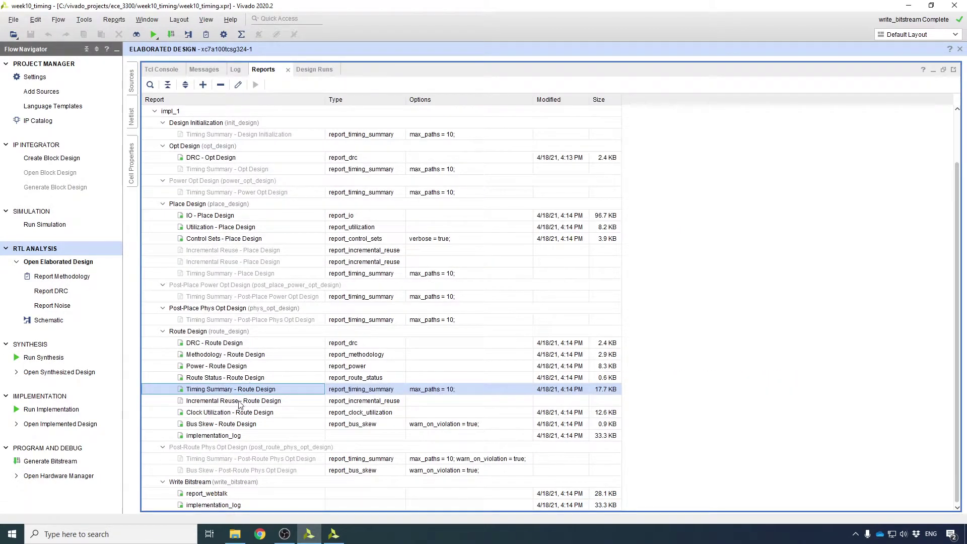
double_click(246, 413)
- Examine the clock utilization report from the Clock Primitive Utilization table through the clock region cell placement and location constraints
scroll(286, 241, down, 2)
scroll(287, 240, down, 3)
drag(172, 280, 335, 329)
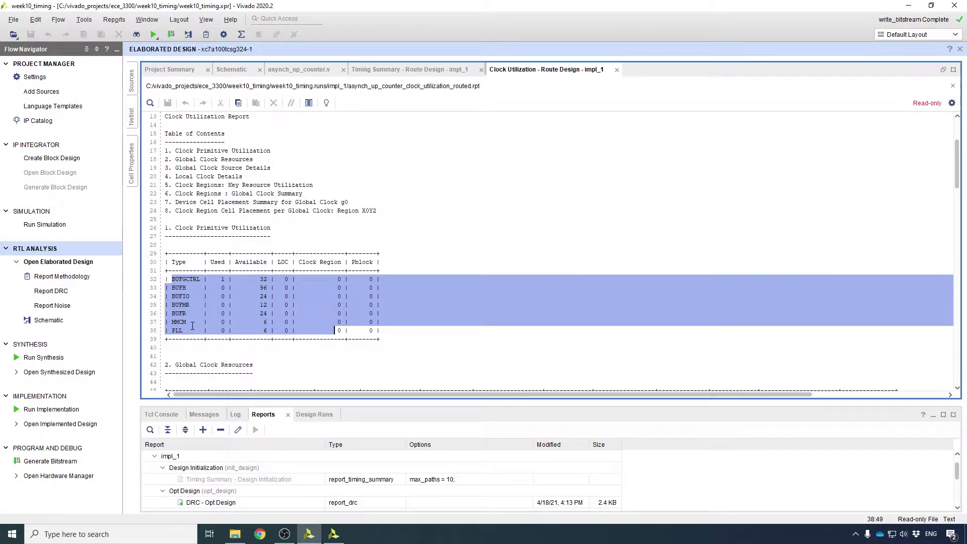
scroll(193, 326, down, 7)
scroll(250, 332, down, 9)
scroll(249, 332, down, 13)
scroll(255, 332, down, 12)
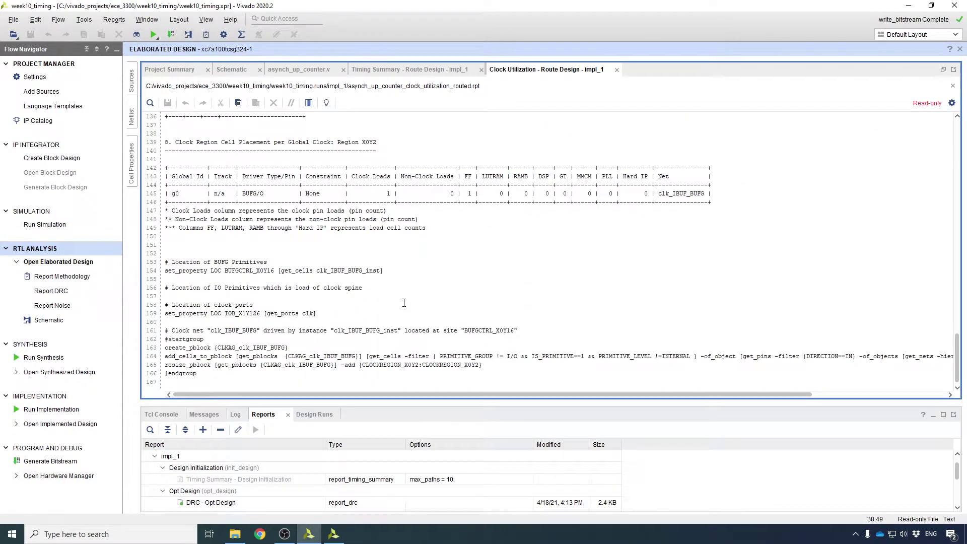
scroll(404, 302, up, 20)
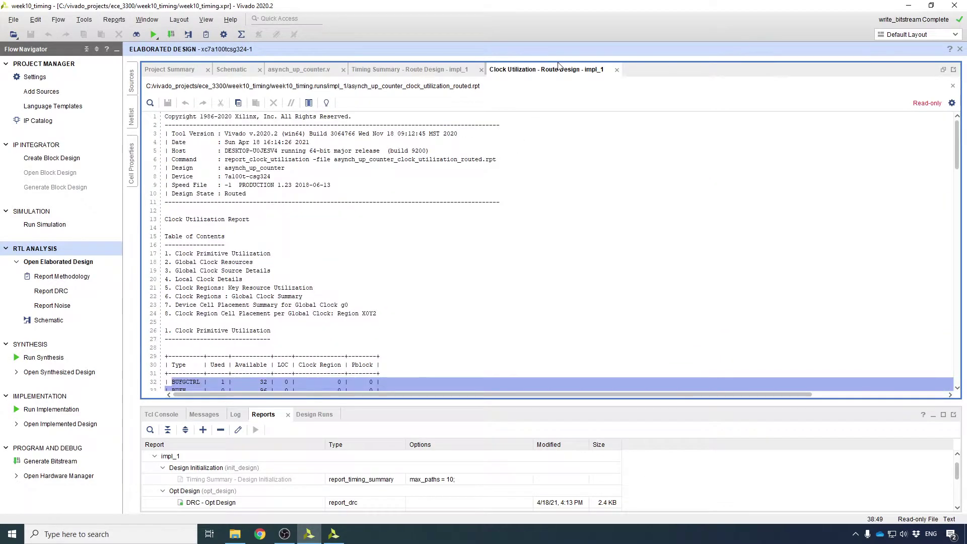
- Open the implemented design in place of the elaborated design
click(314, 416)
click(264, 415)
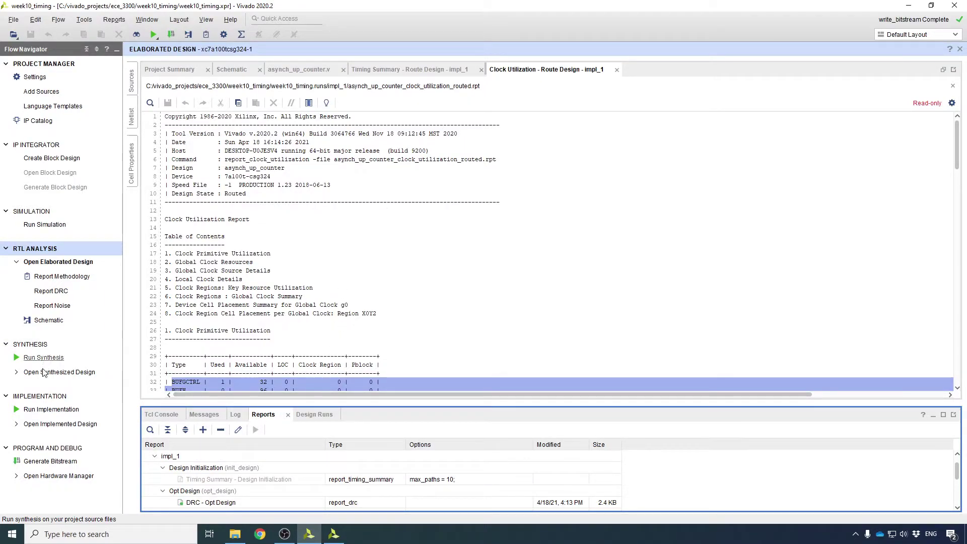
click(48, 427)
click(481, 287)
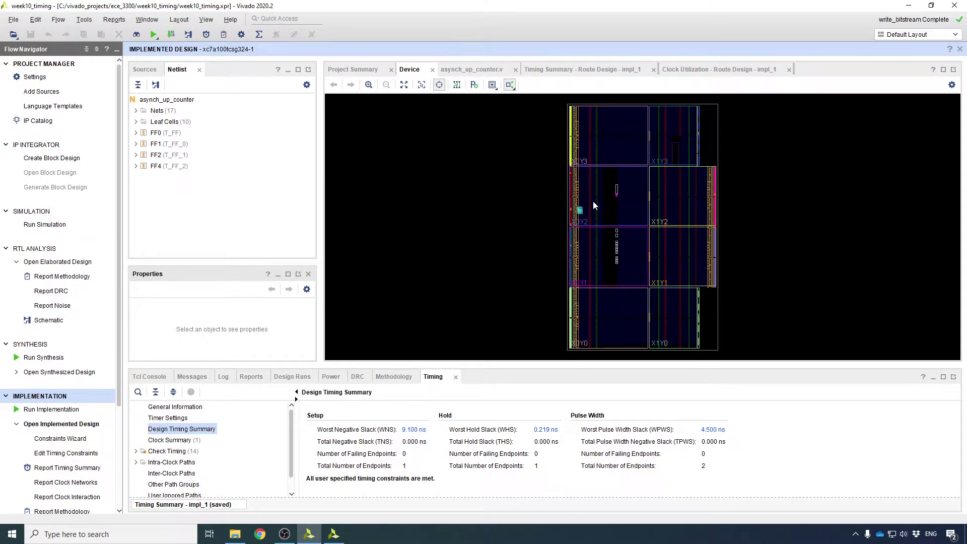
- Inspect the slices in the device layout up close and return to the full device view
scroll(594, 219, up, 6)
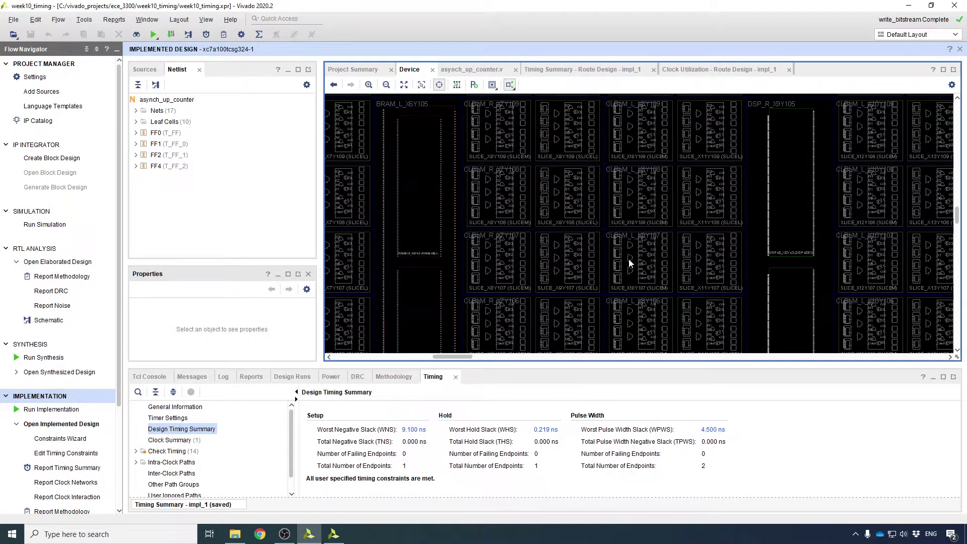
scroll(569, 195, up, 3)
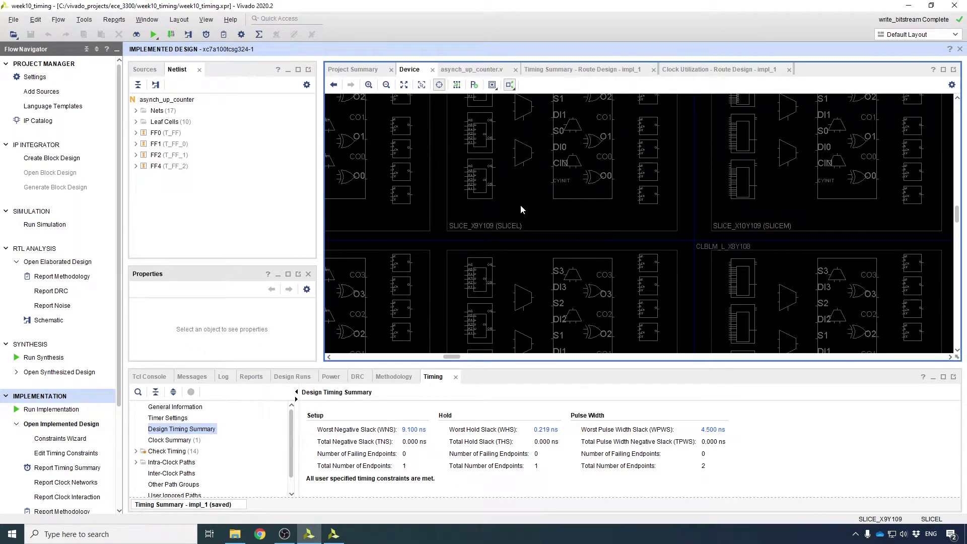
scroll(509, 196, down, 9)
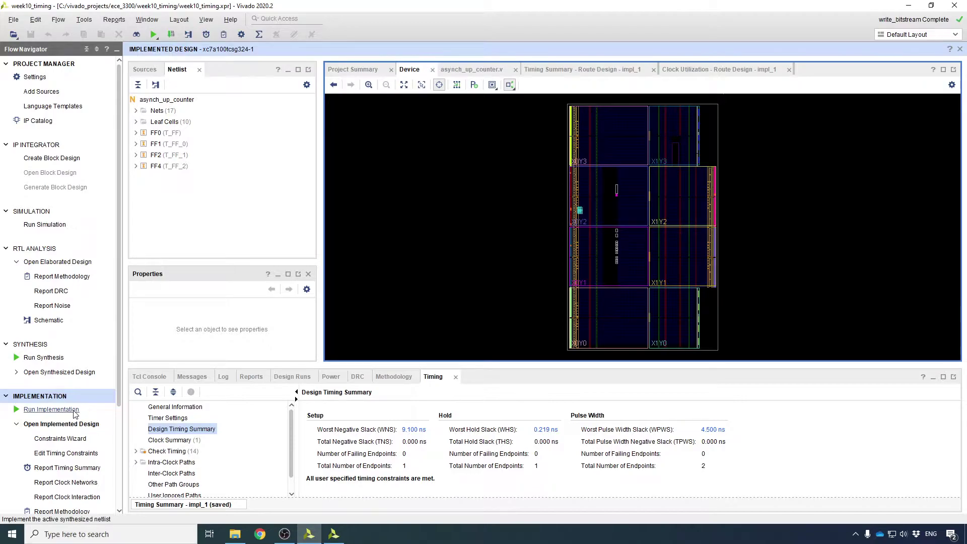
- Show the Check Timing results of the implemented design's timing summary
scroll(76, 423, down, 3)
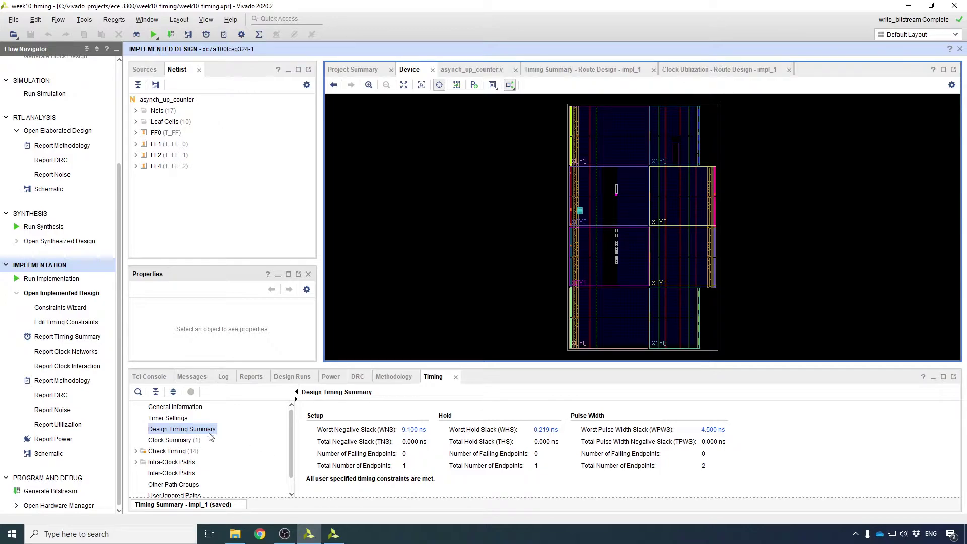
click(151, 451)
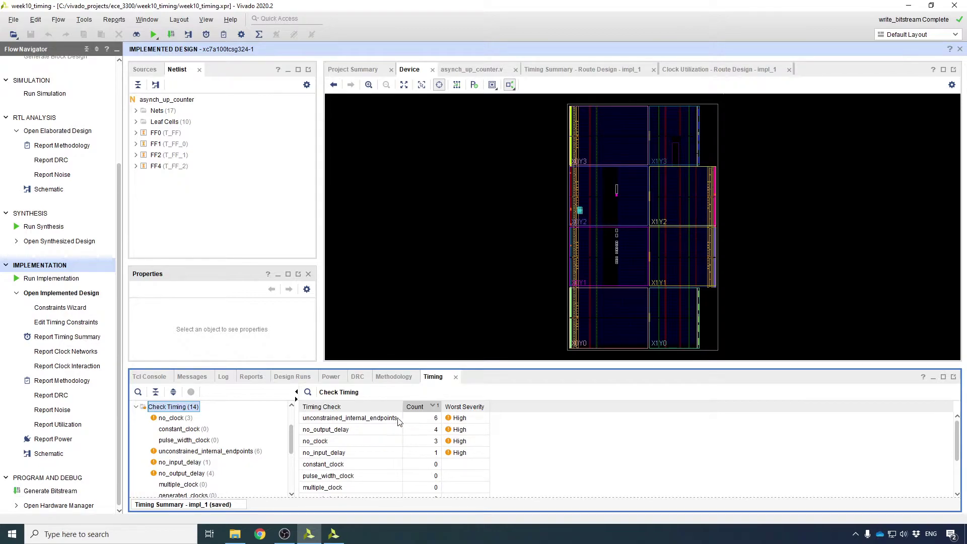
- Show the no_clock timing check details and highlight the clk net in the elaborated design's schematic
click(170, 419)
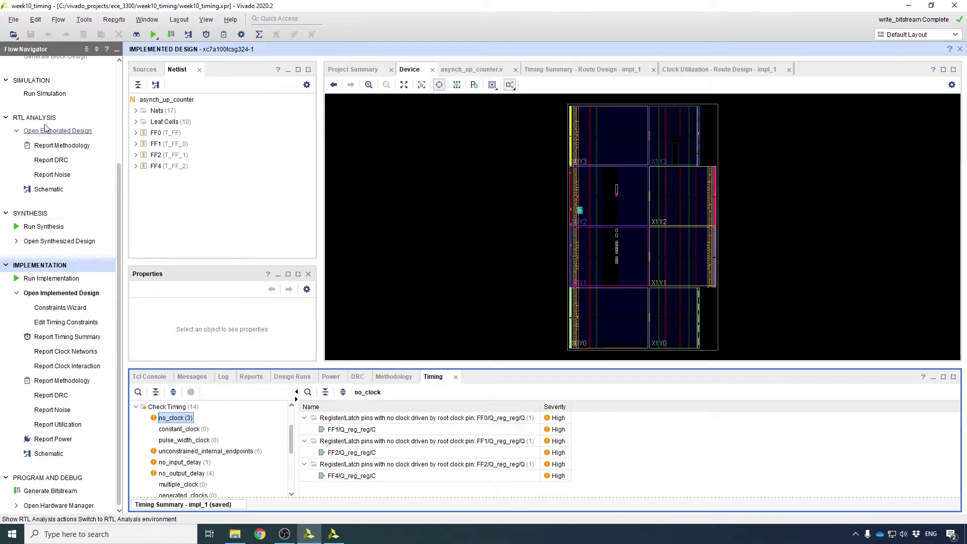
click(48, 189)
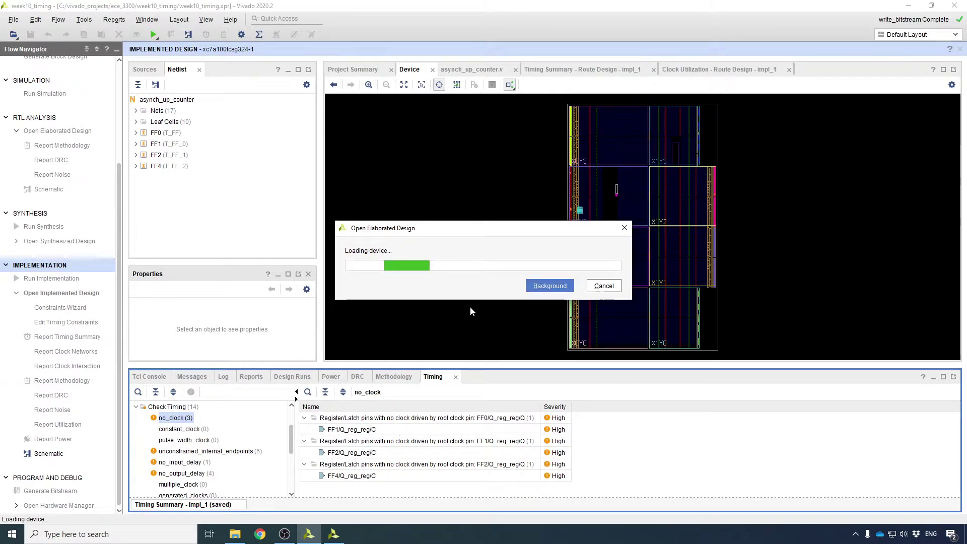
click(550, 286)
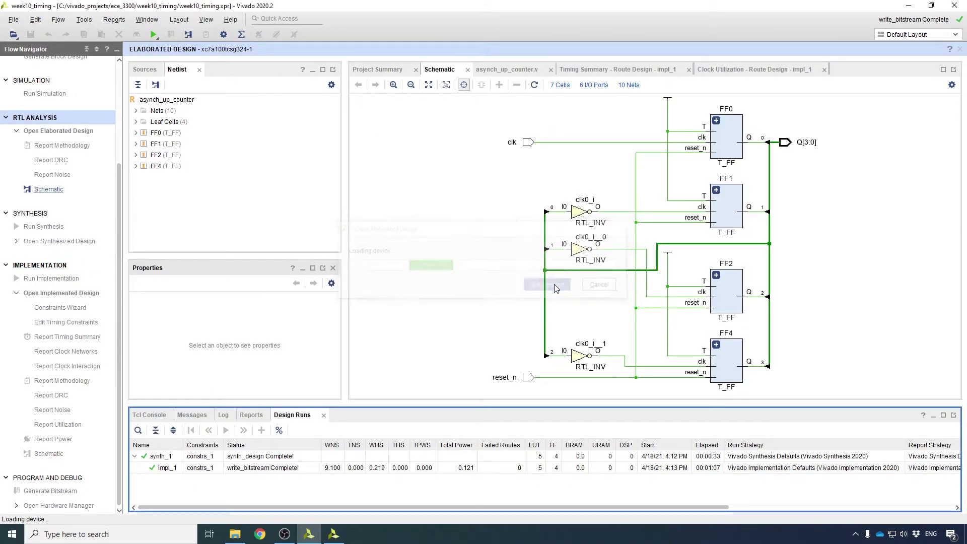
click(556, 143)
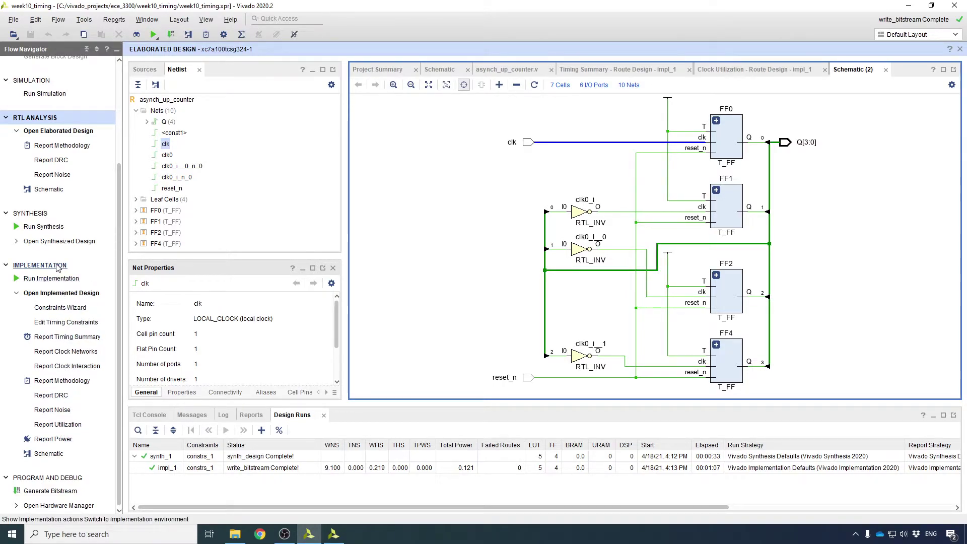
- Return to the implemented design, review its no_clock check again and collapse the Check Timing group
click(114, 263)
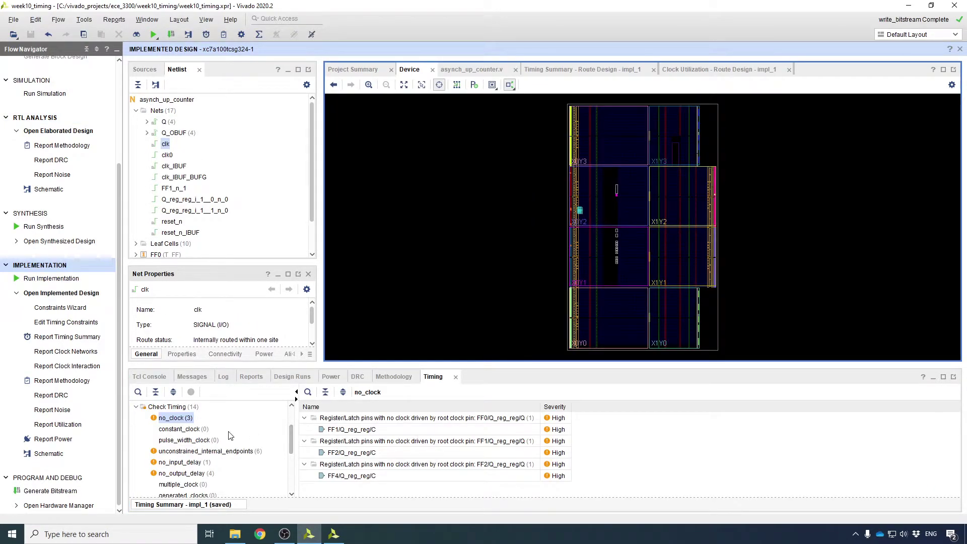
click(187, 418)
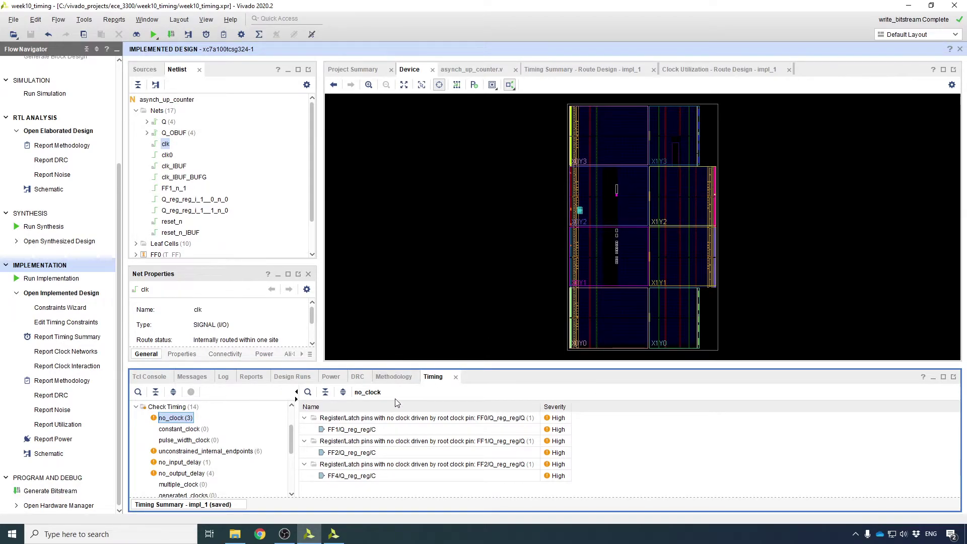
click(136, 407)
scroll(167, 434, up, 2)
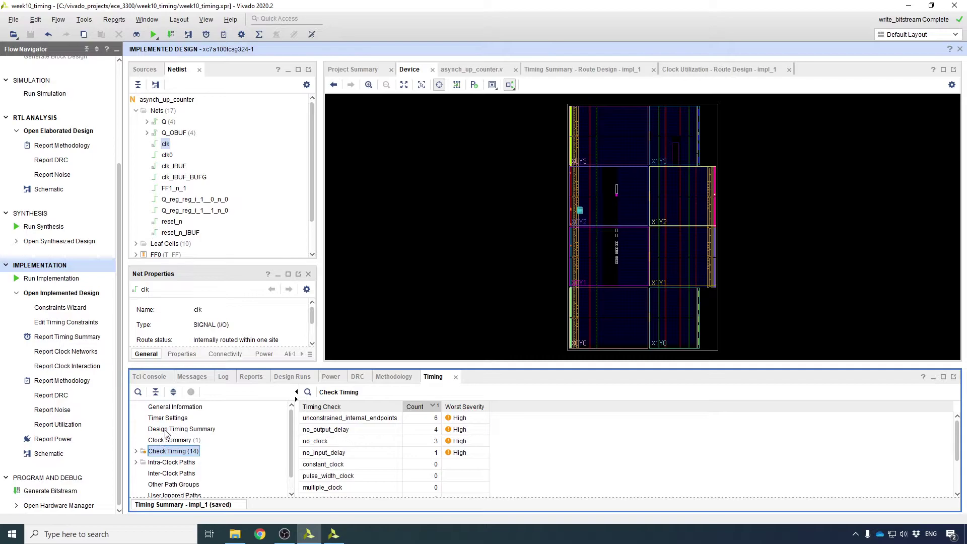
- Generate a timing summary named timing_1 for the implemented design with the default options and timer settings
click(68, 338)
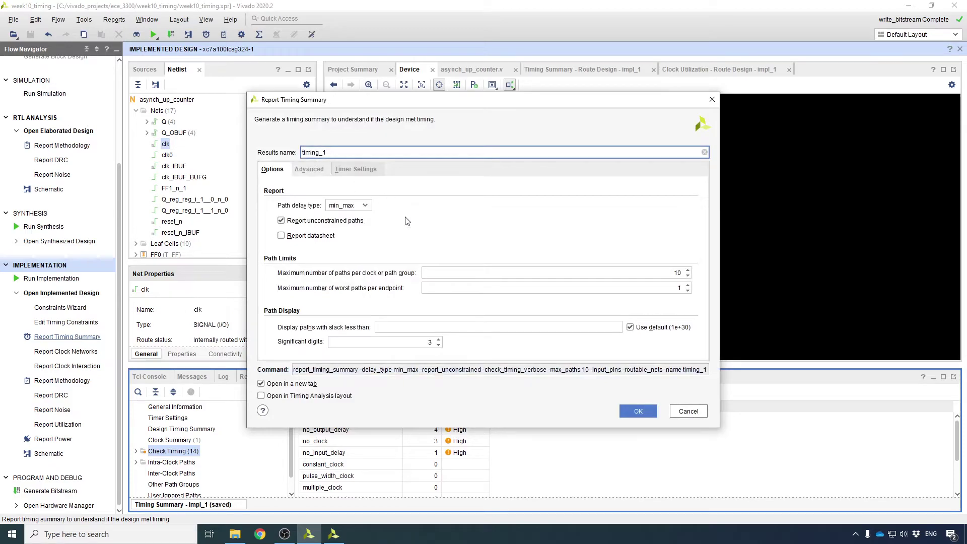
click(309, 170)
click(355, 170)
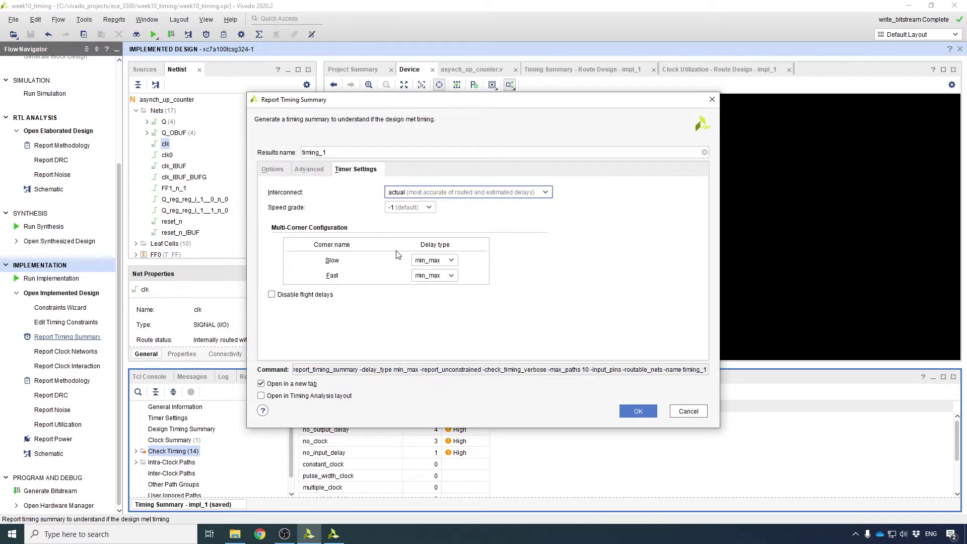
click(636, 412)
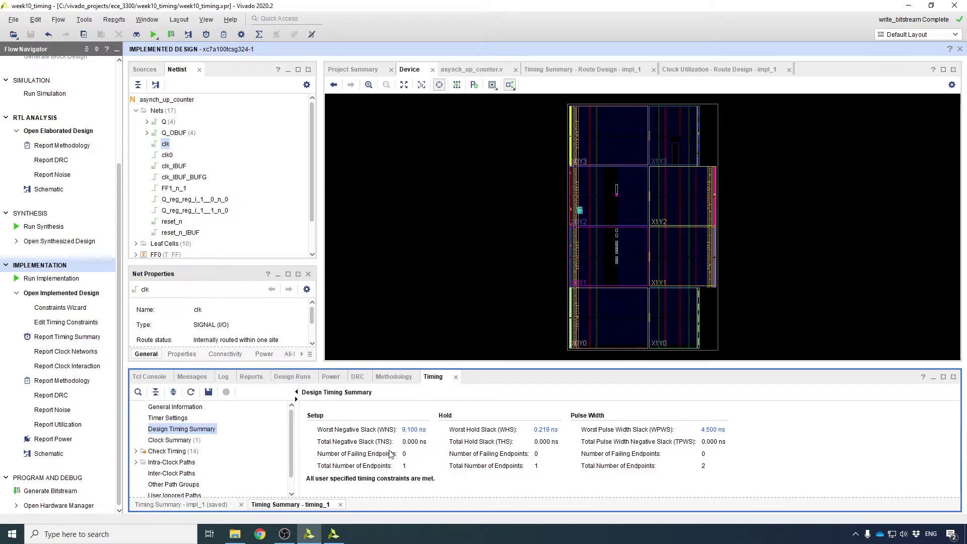
scroll(241, 462, down, 1)
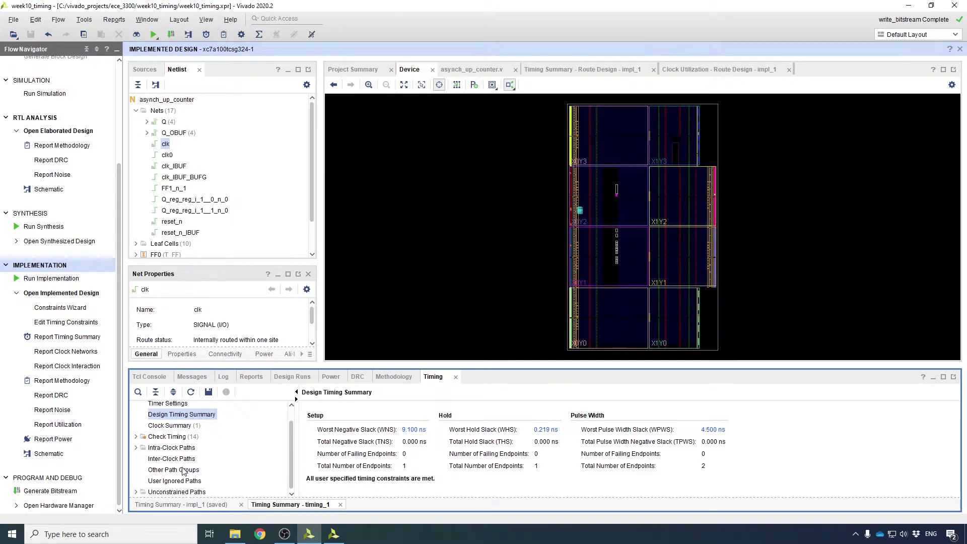
scroll(197, 464, up, 1)
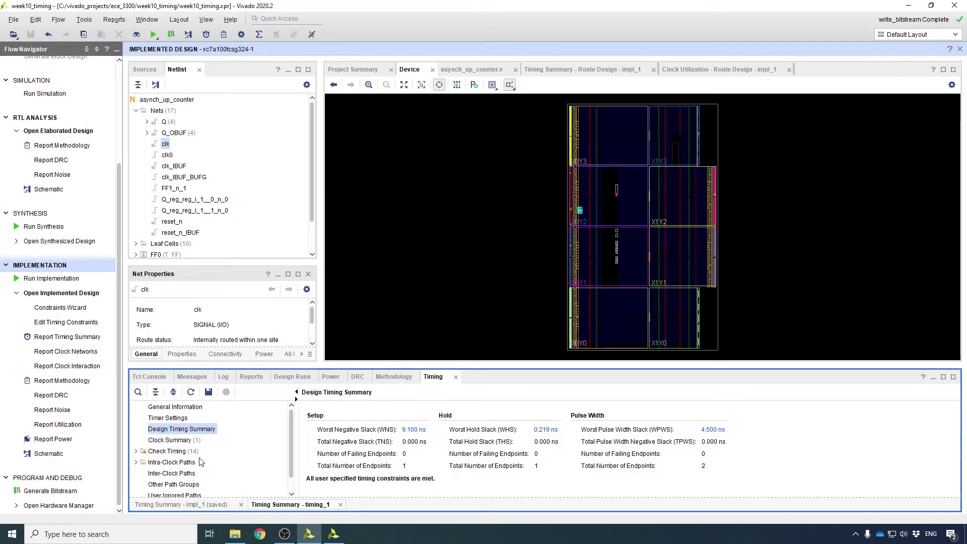
- Generate a Report Timing result named timing_2 with the default targets for the implemented design
click(115, 20)
mouse_move(140, 87)
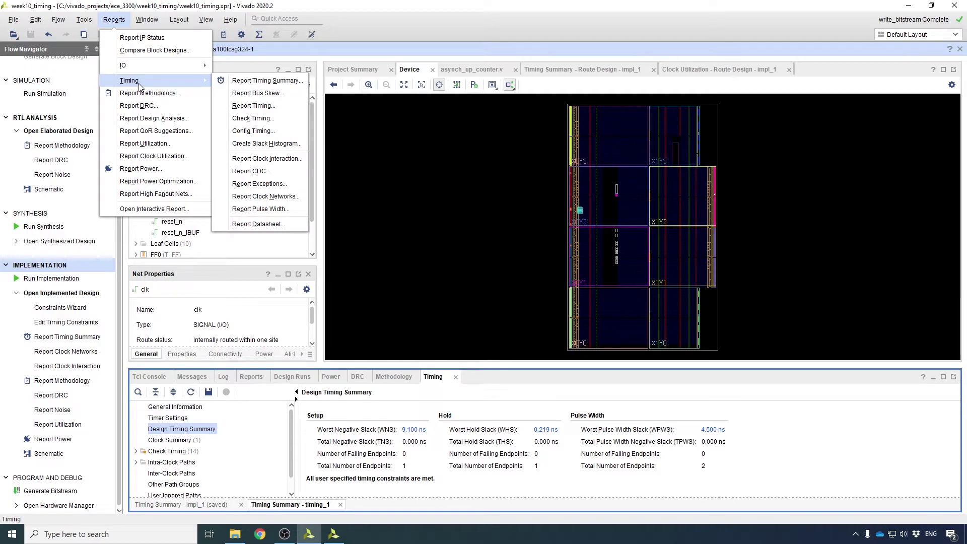
click(245, 108)
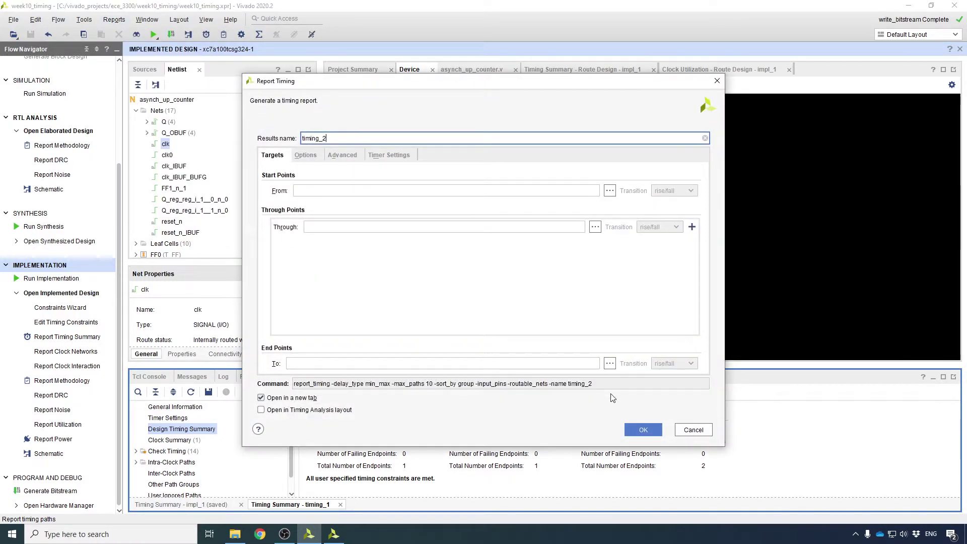
click(636, 431)
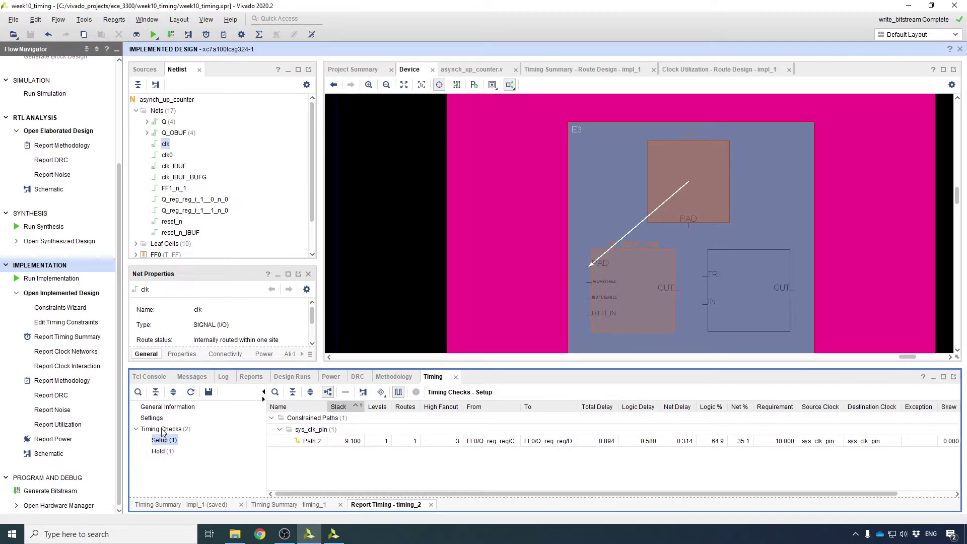
- Show the timing_2 report's setup path as a schematic and select the path in its hold check
click(168, 409)
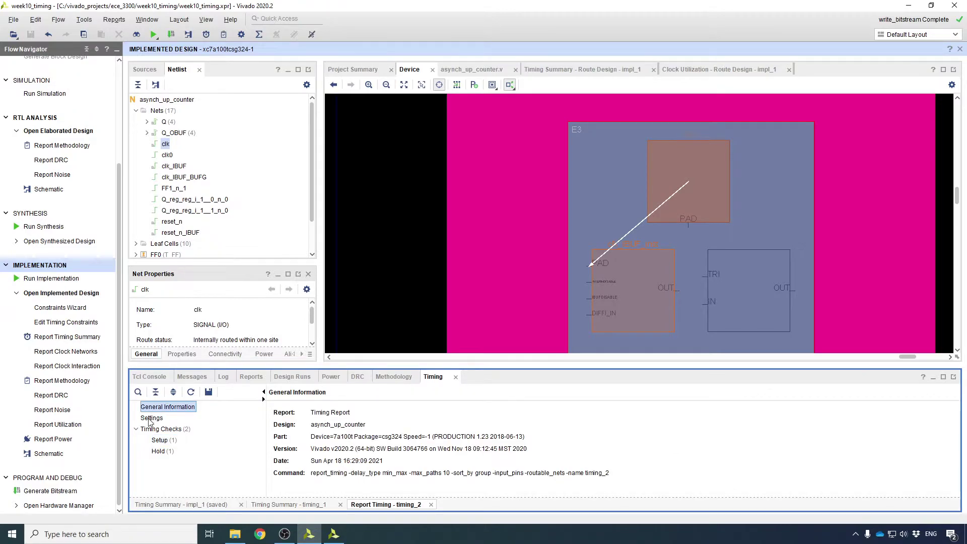
click(155, 430)
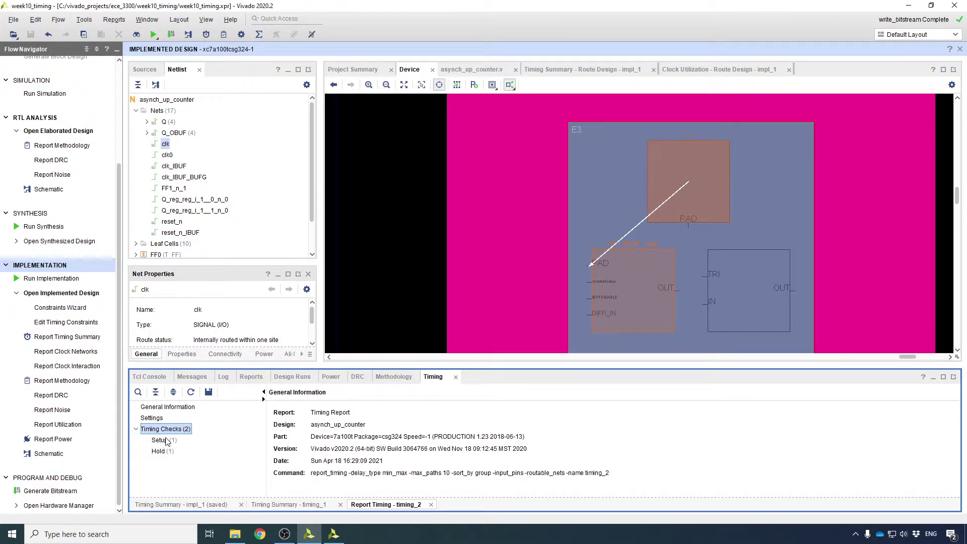
click(160, 441)
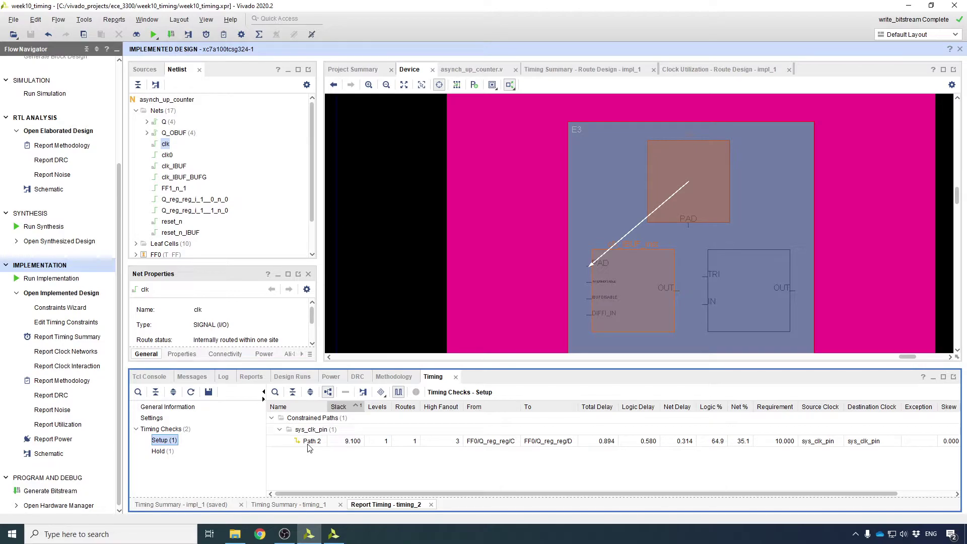
click(310, 442)
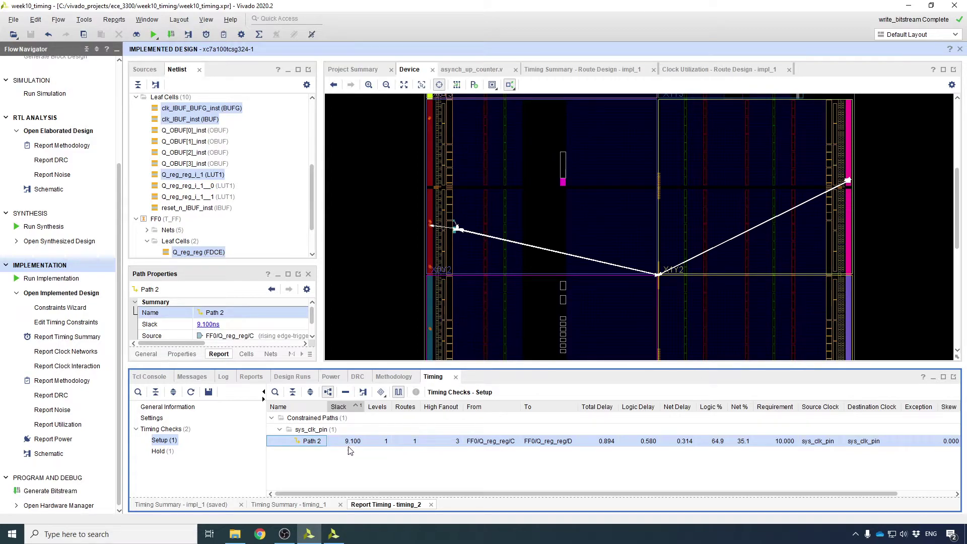
click(362, 397)
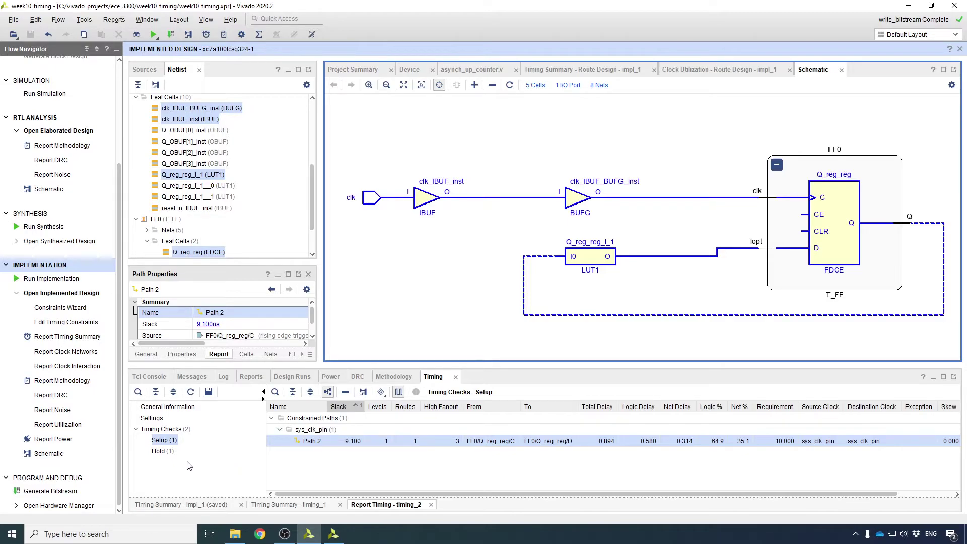
click(160, 452)
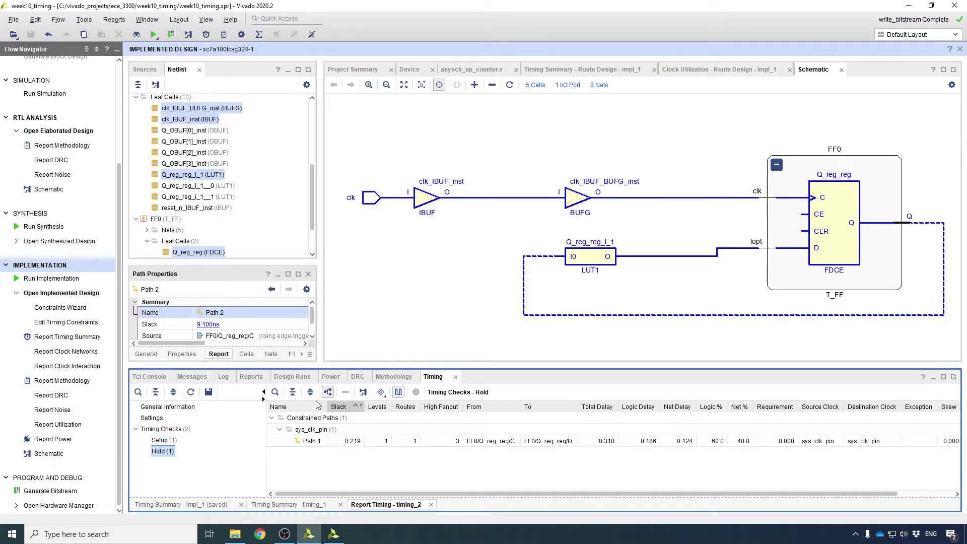
click(317, 442)
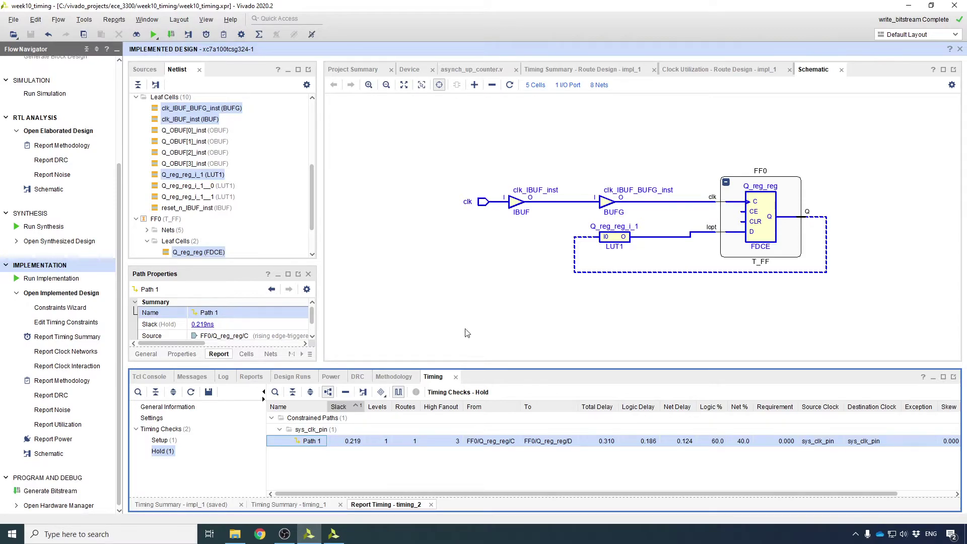
- Switch to the complete_fpro_system project window and open its implemented design
click(333, 534)
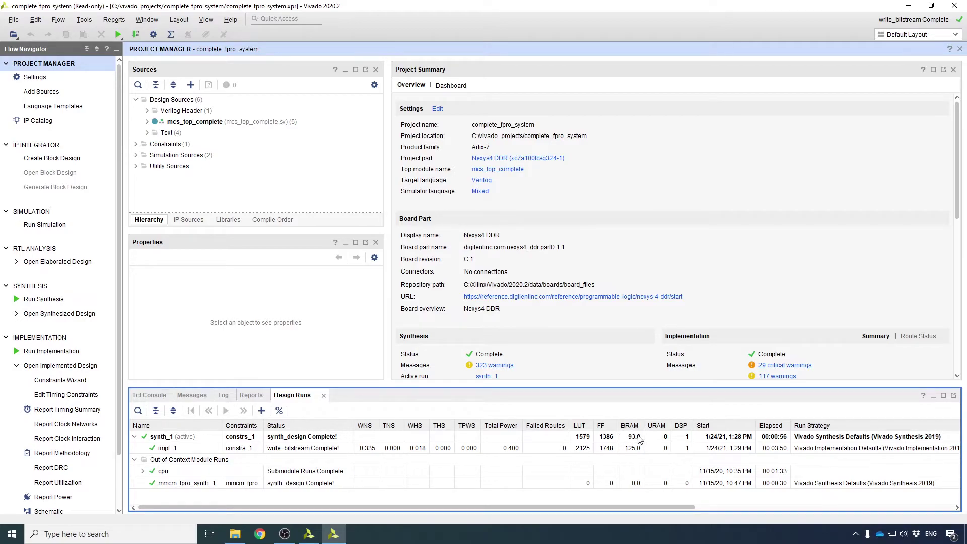
scroll(59, 297, down, 2)
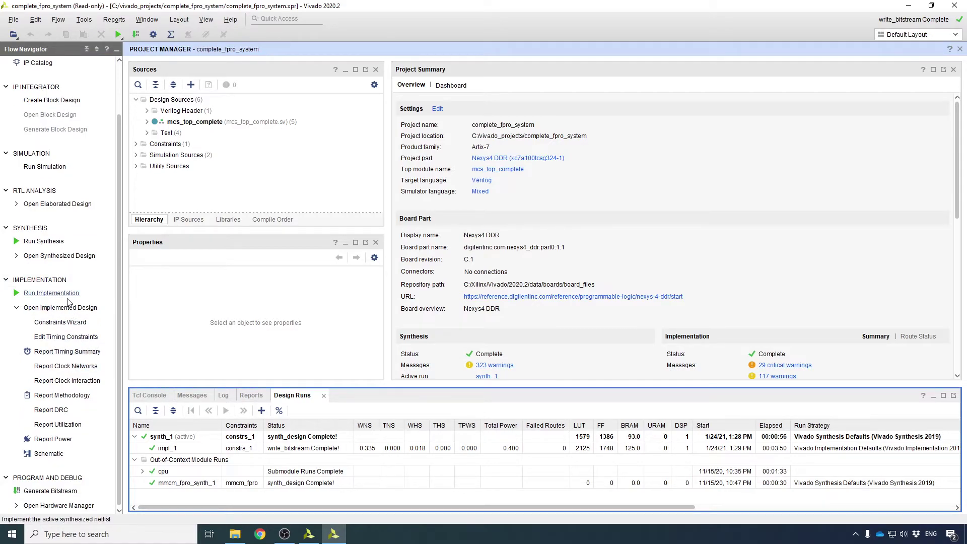
click(117, 22)
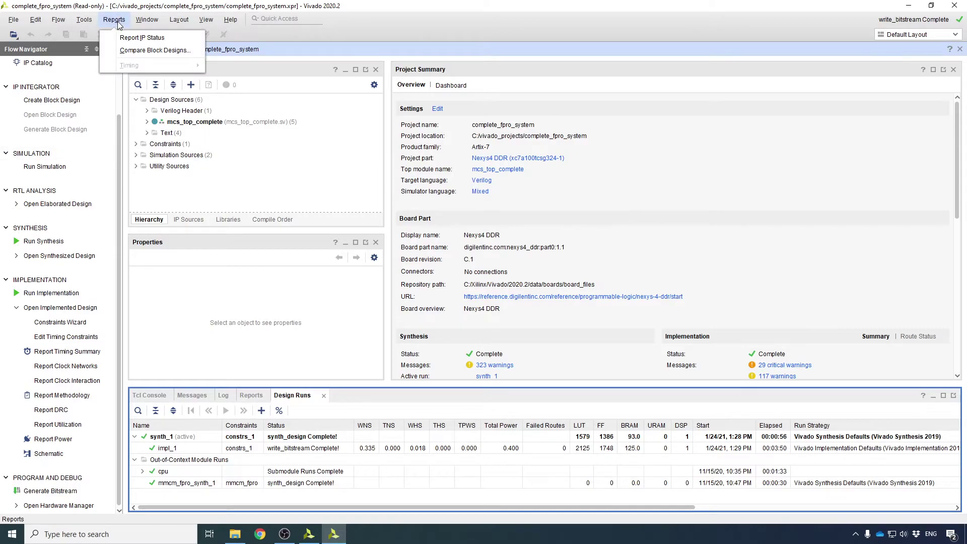
click(60, 308)
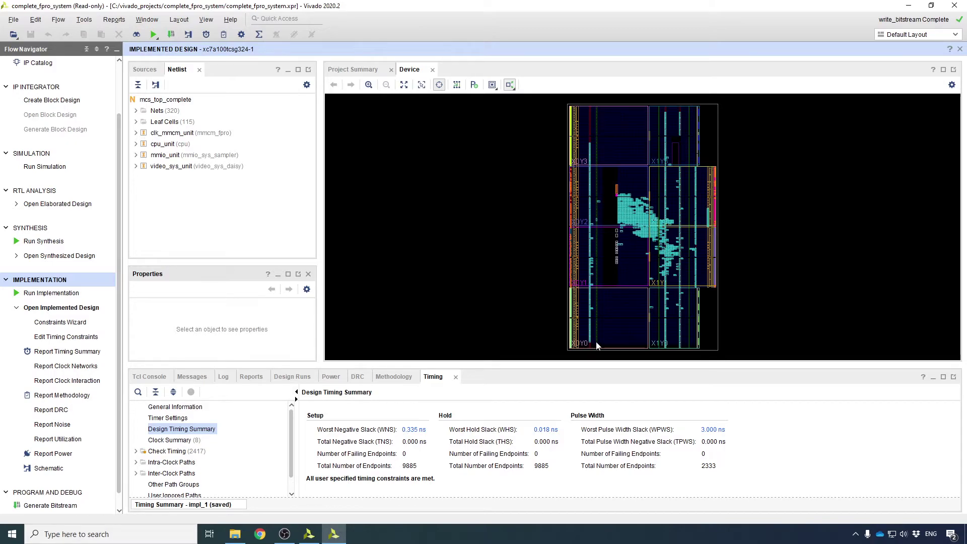
- Revisit the setup check of the week10_timing project's report and switch back to the complete_fpro_system project
click(309, 536)
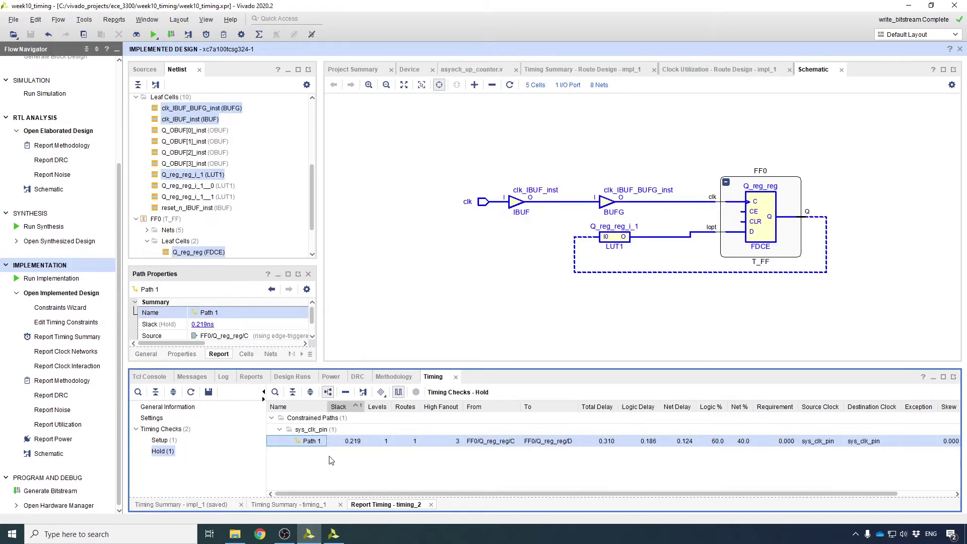
click(162, 441)
click(333, 534)
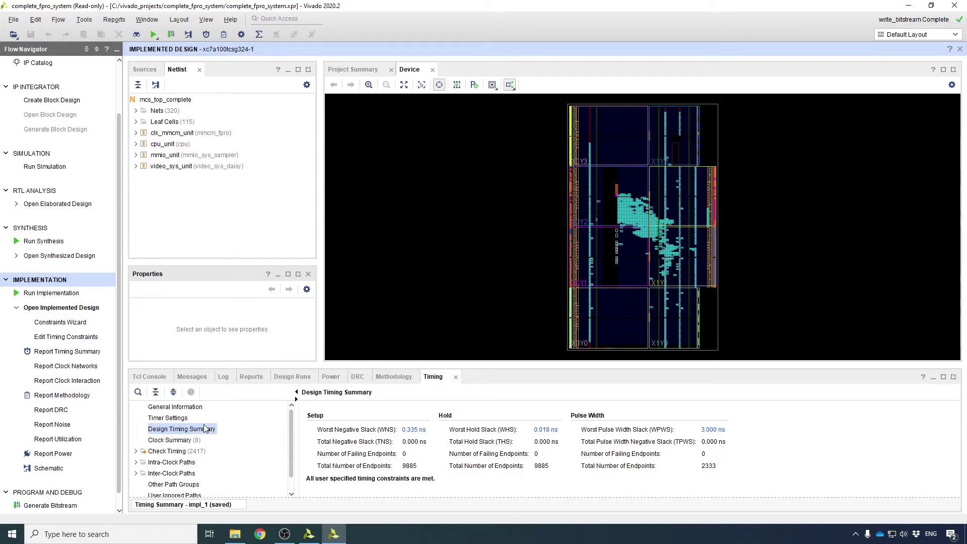
- Generate a Report Timing result named timing_1 for the complete_fpro_system implemented design with the default options
click(114, 19)
mouse_move(152, 85)
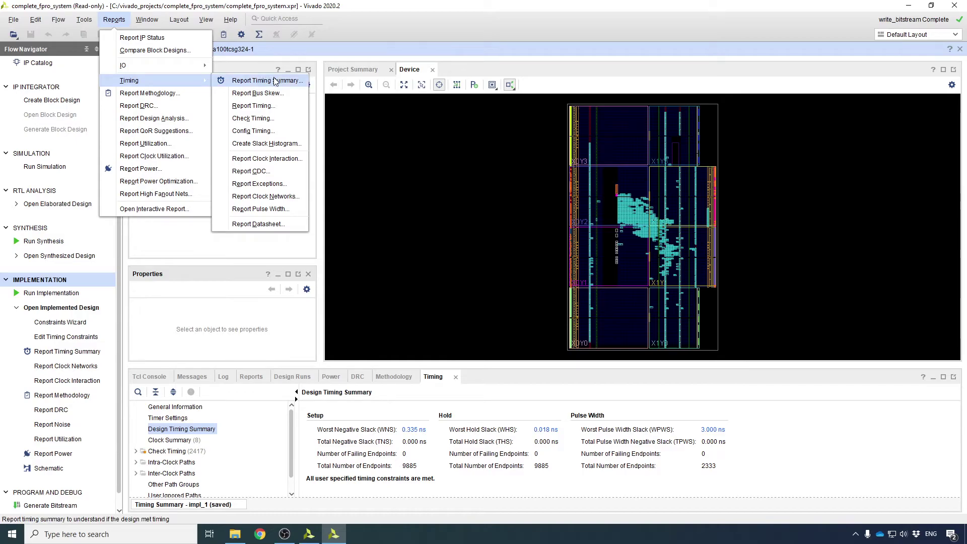
click(291, 105)
click(640, 428)
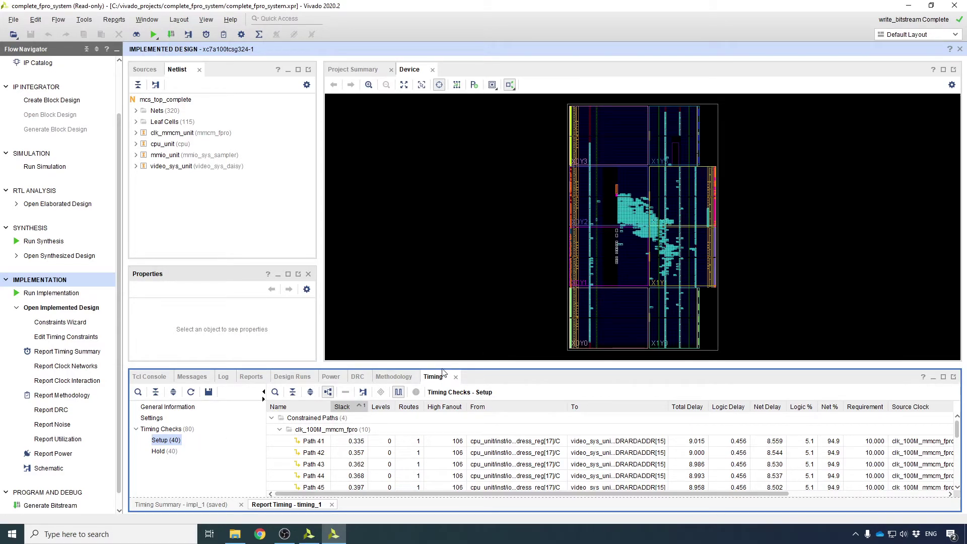
- Enlarge the timing results, look through the setup paths and display Path 44 as a schematic
drag(443, 367, 442, 333)
scroll(313, 419, down, 10)
scroll(317, 420, up, 10)
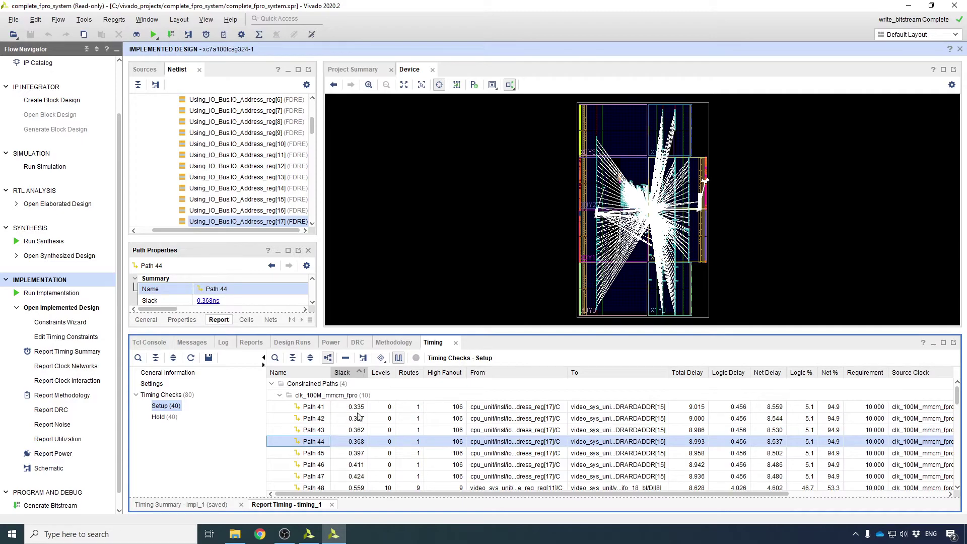
click(363, 358)
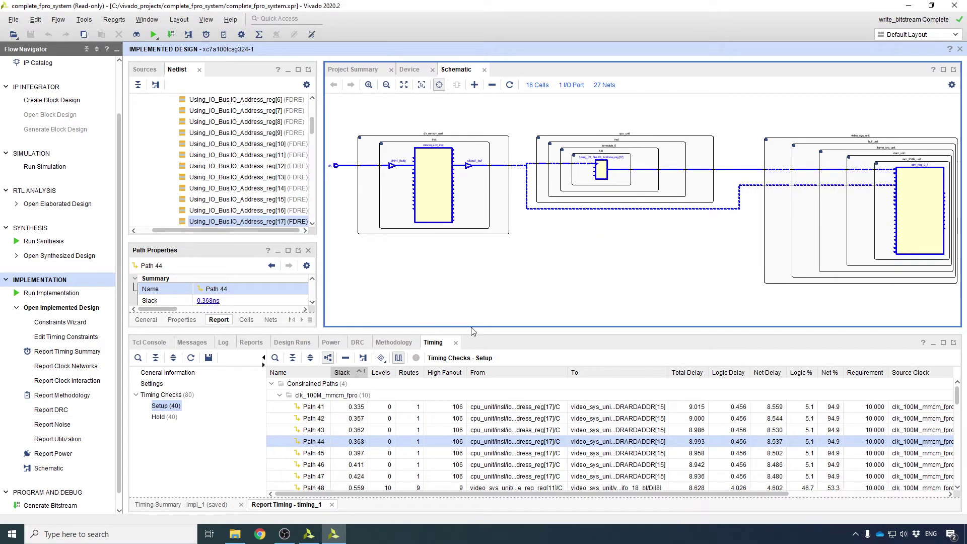
- Select setup Path 43 to view it in the schematic and look further down the list of setup paths
right_click(378, 444)
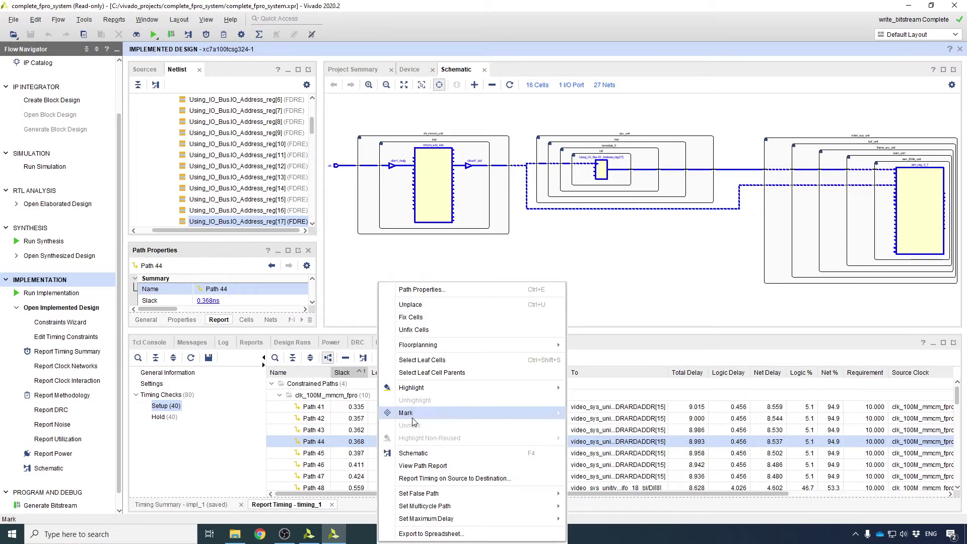
click(354, 431)
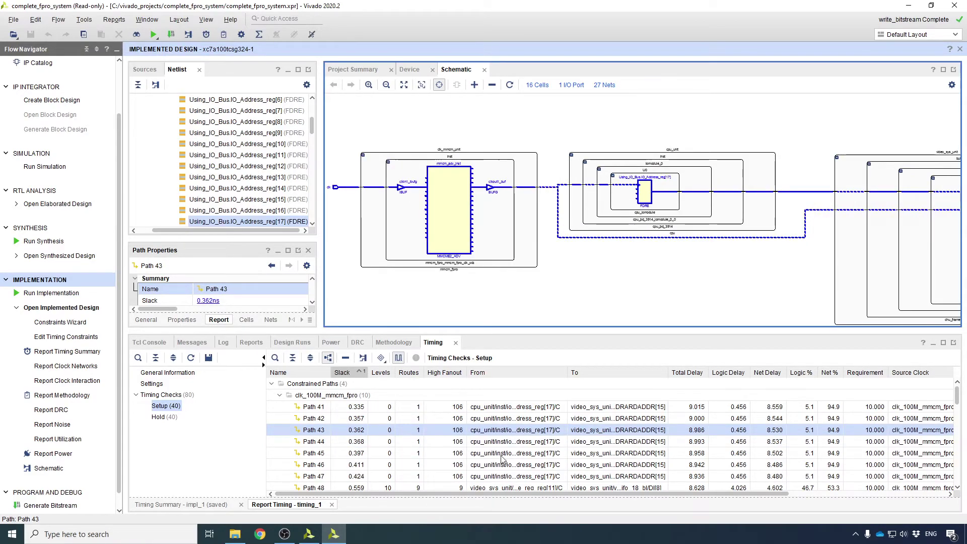
scroll(499, 473, down, 3)
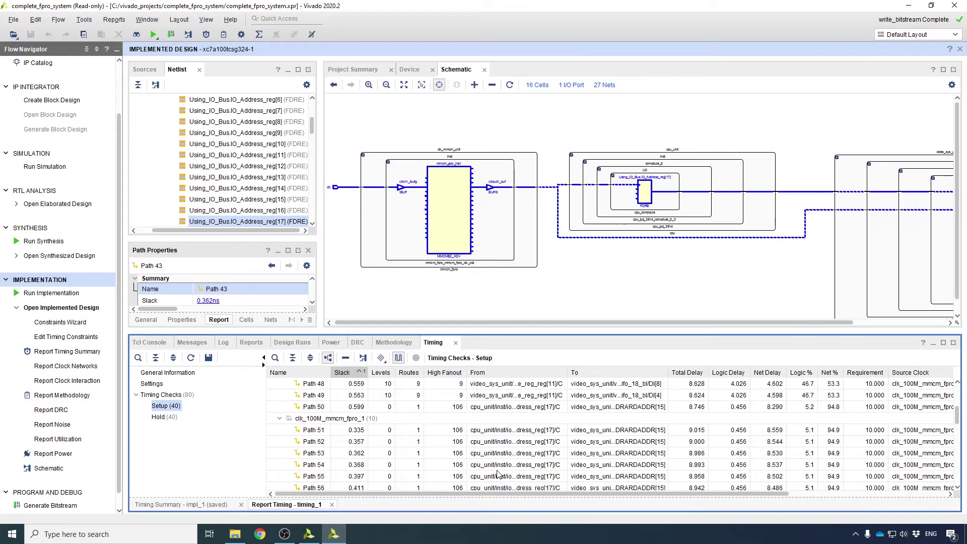
- Select setup Path 49 to view it in the schematic and look further down the setup paths to the clk_25M_mmcm_fpro group
click(486, 396)
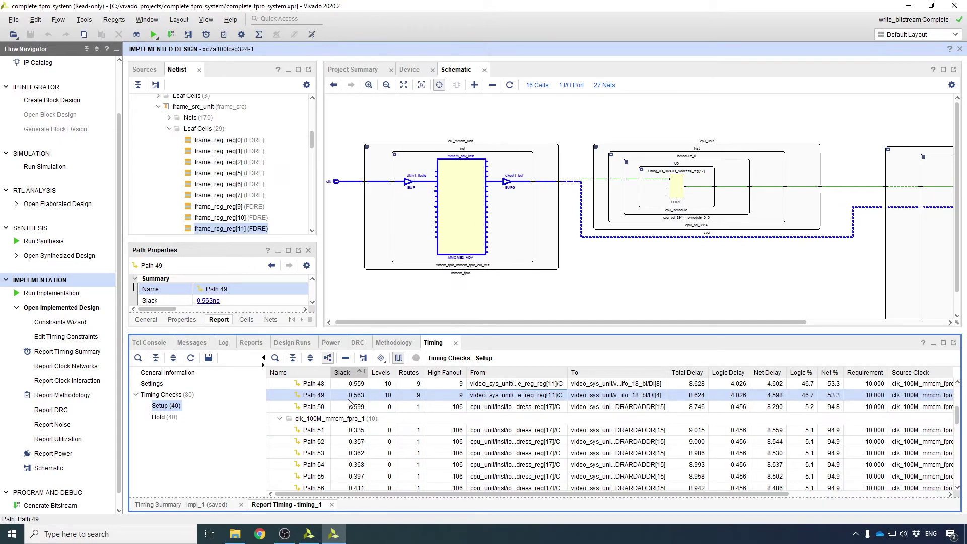
right_click(348, 400)
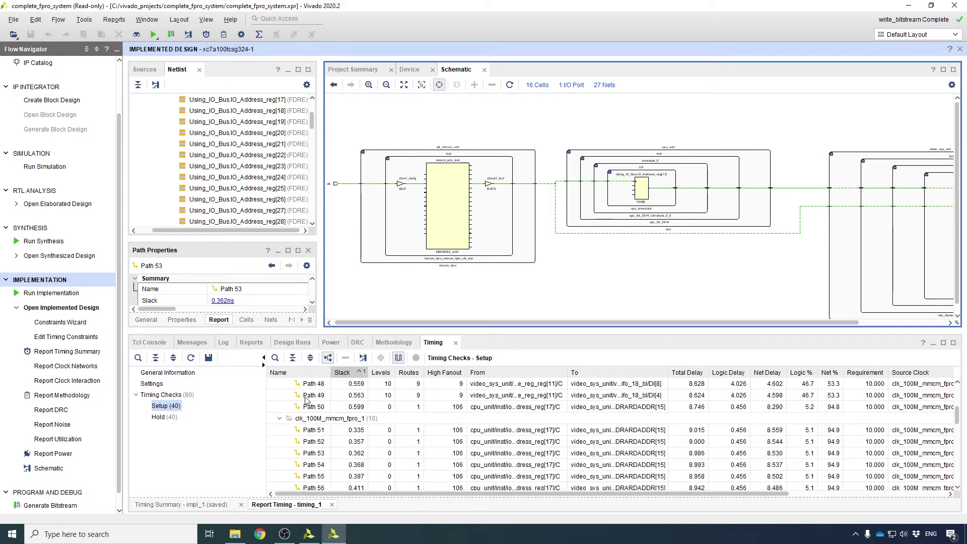
click(305, 397)
right_click(676, 184)
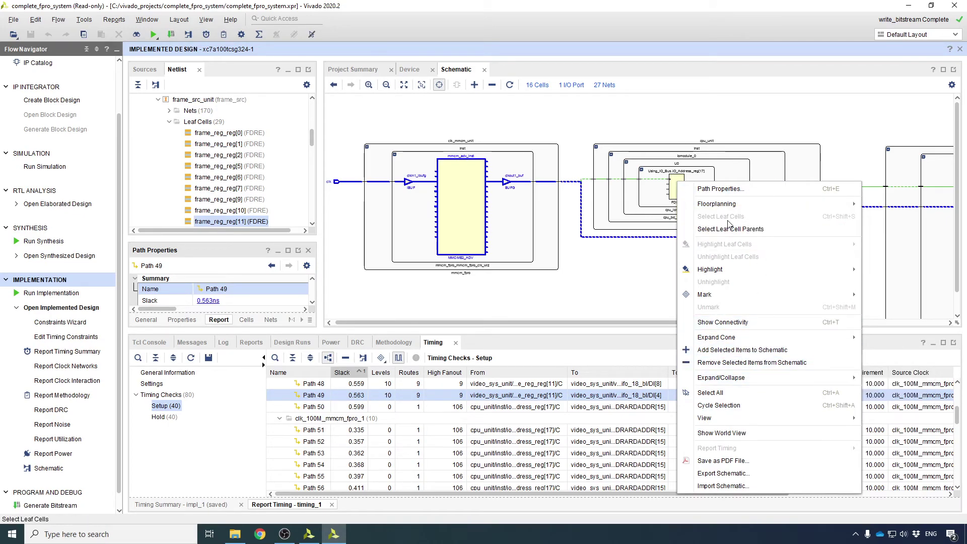
click(759, 408)
scroll(336, 452, down, 2)
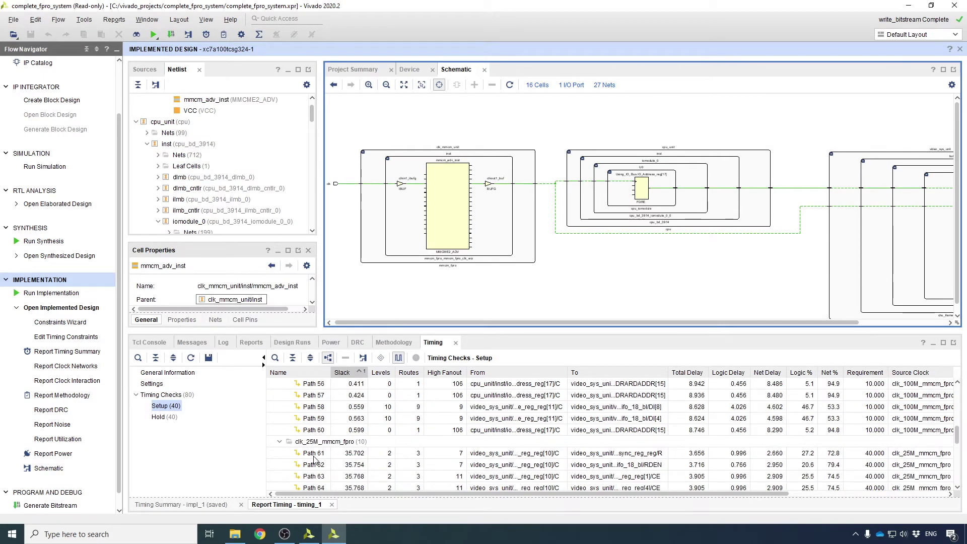
- Select setup Path 59 and open the source of its mmcm_adv_inst cell to examine the output clock definitions in mmcm_fpro_clk_wiz.v
click(318, 419)
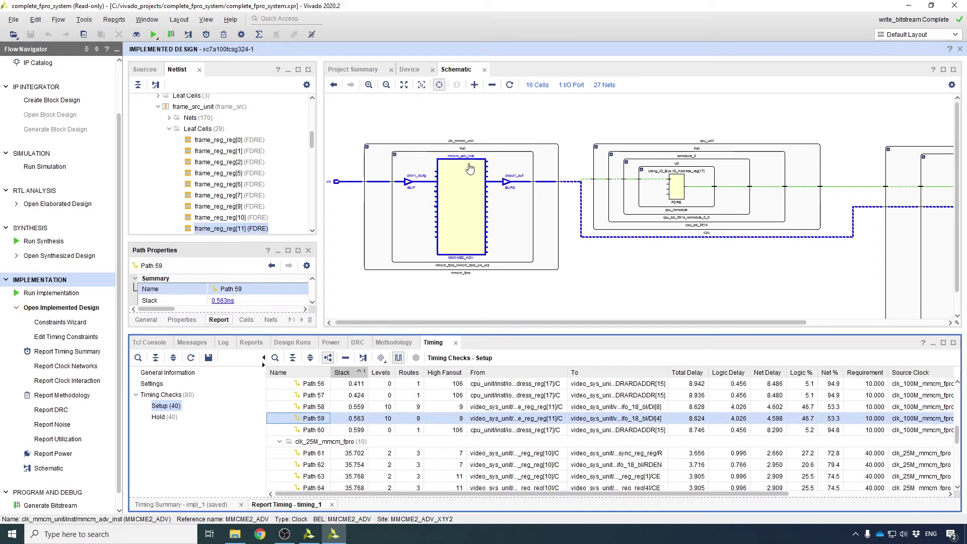
right_click(462, 186)
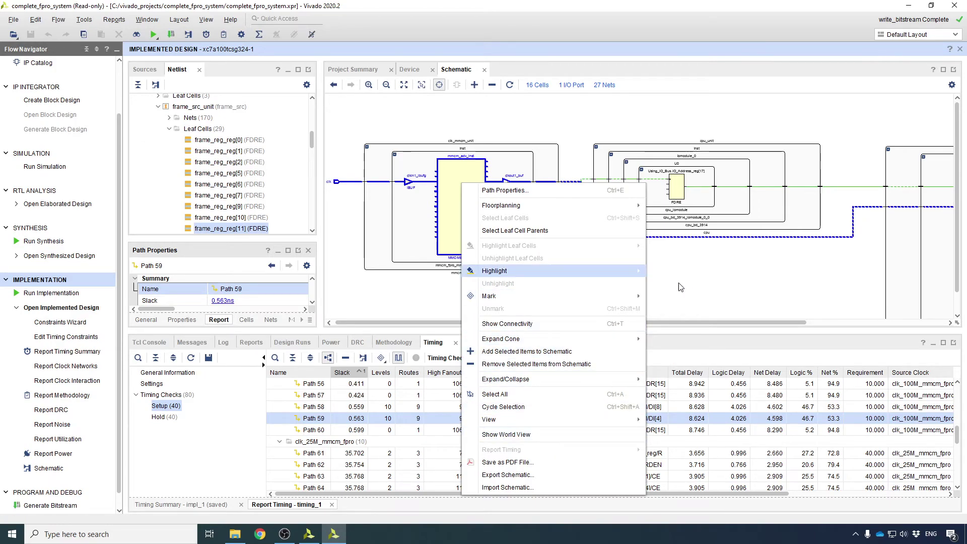
mouse_move(558, 271)
right_click(467, 159)
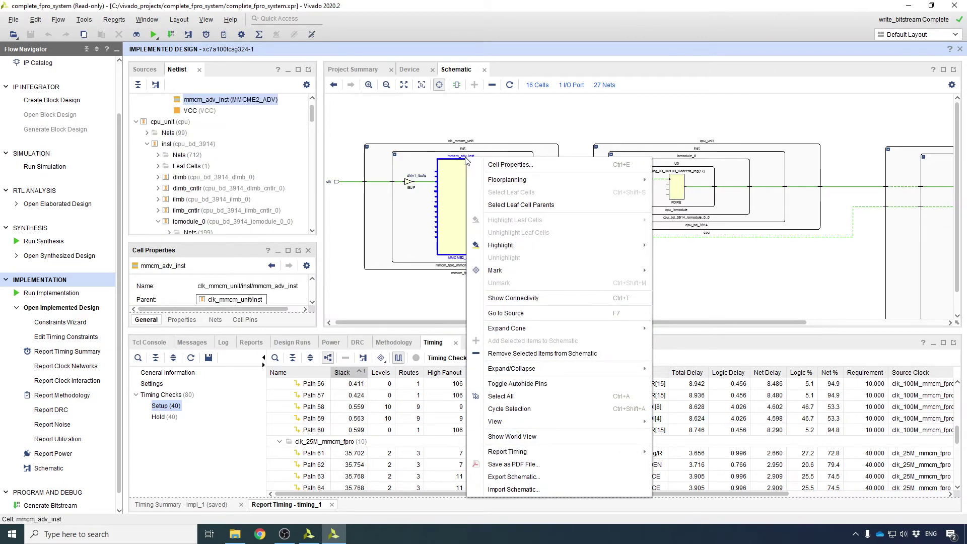
click(530, 315)
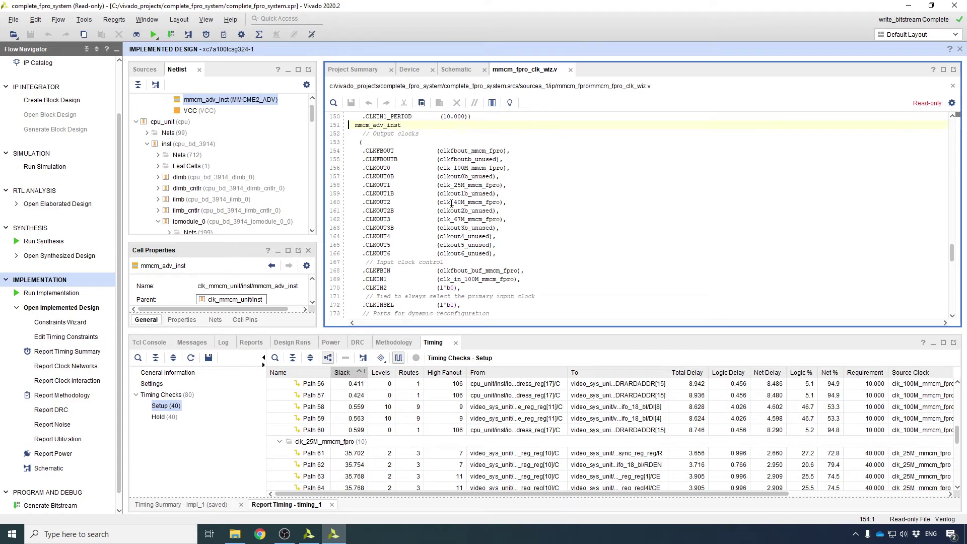
scroll(387, 187, up, 2)
scroll(466, 221, down, 2)
- Review the setup and hold paths of all clock groups in the enlarged timing results, and return the results to normal size
click(438, 343)
double_click(437, 342)
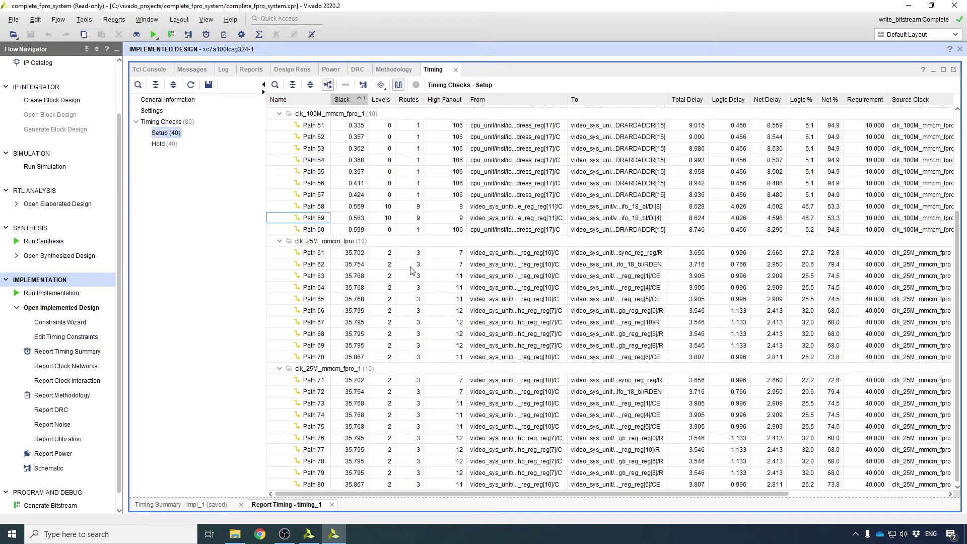
scroll(350, 176, up, 4)
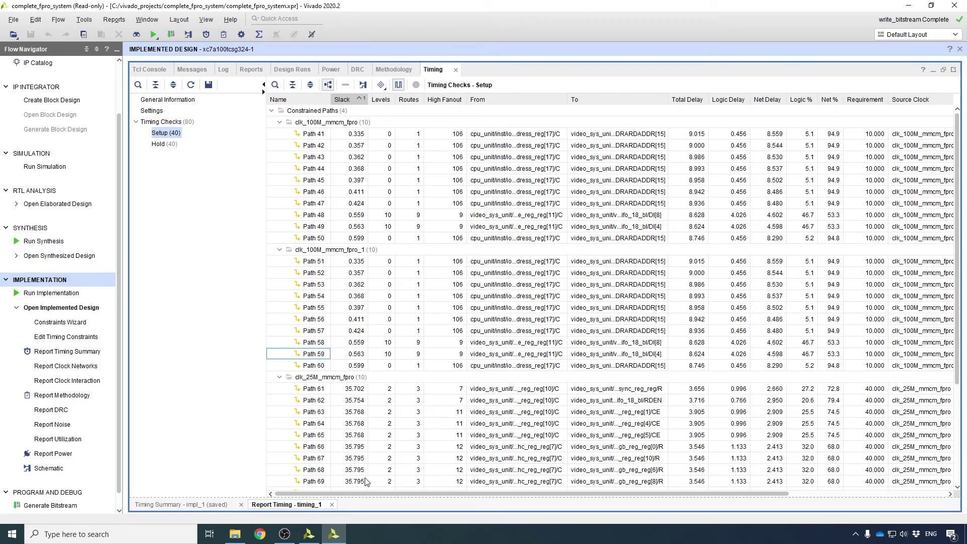
click(165, 145)
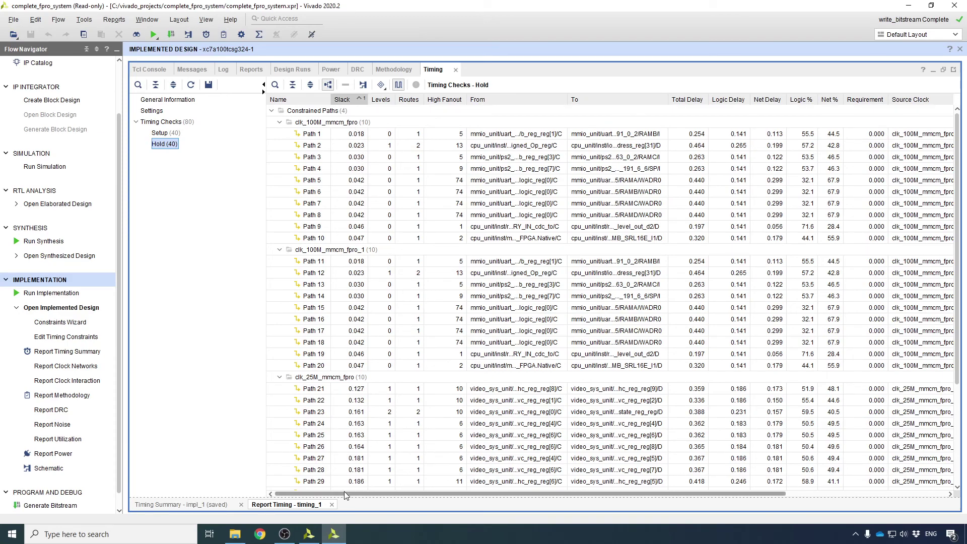
click(437, 73)
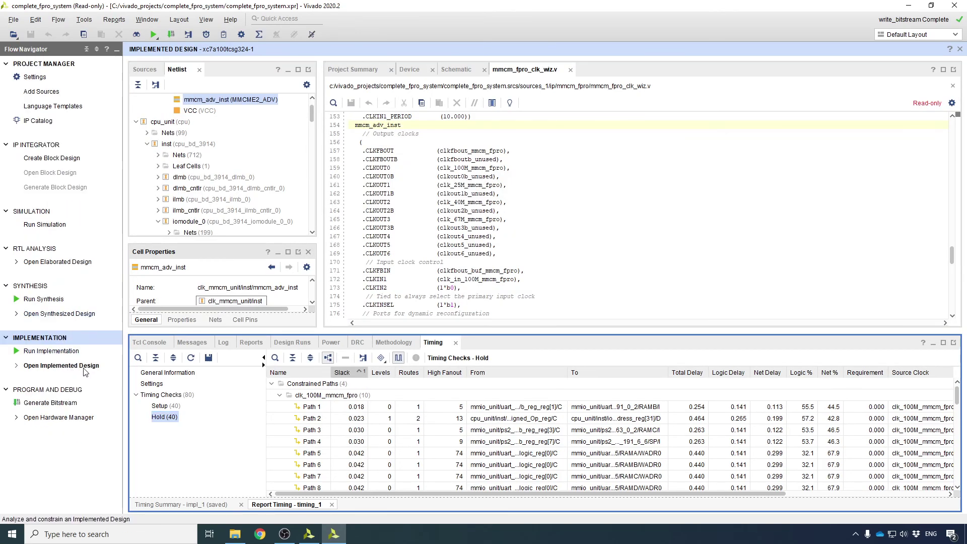
- Check the general information and settings of the timing_1 report, and return to its setup paths
click(189, 373)
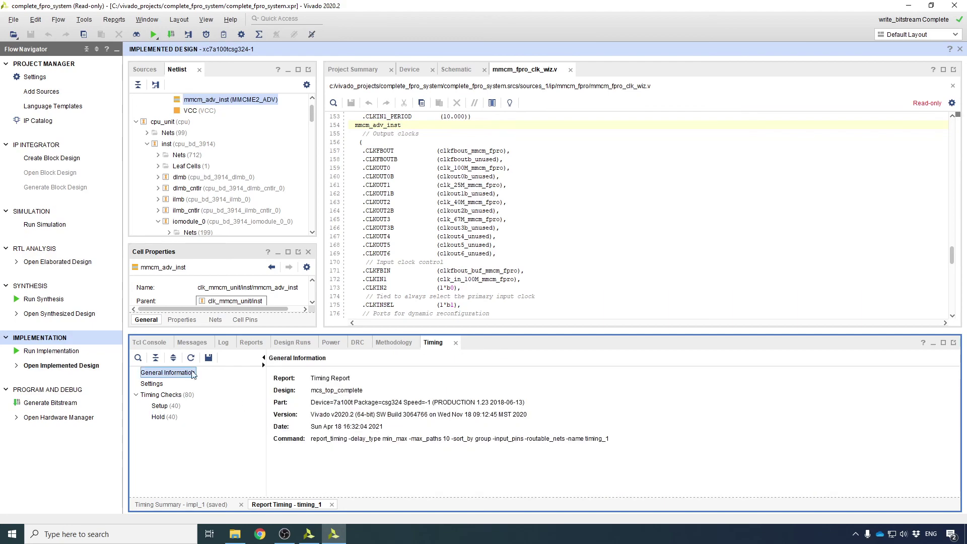
click(160, 386)
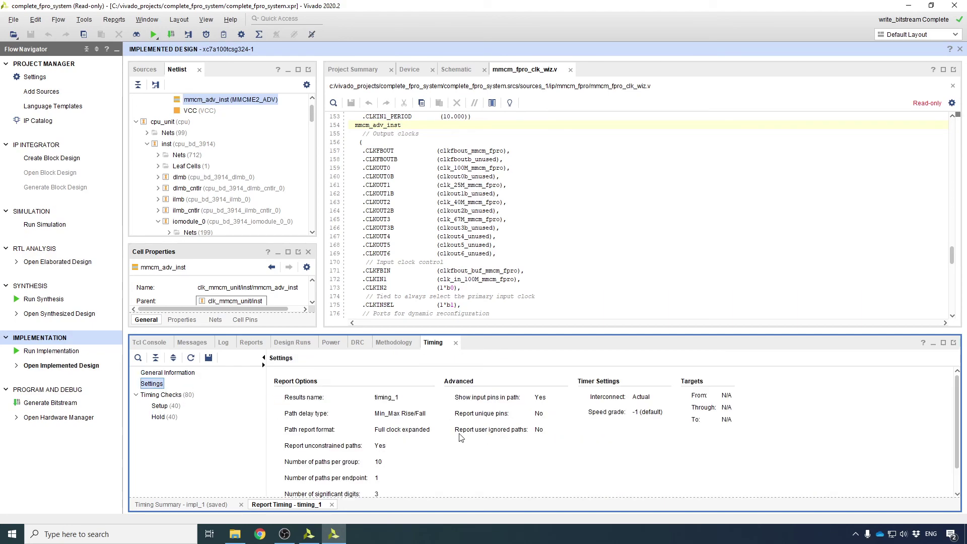
scroll(483, 432, down, 1)
click(154, 396)
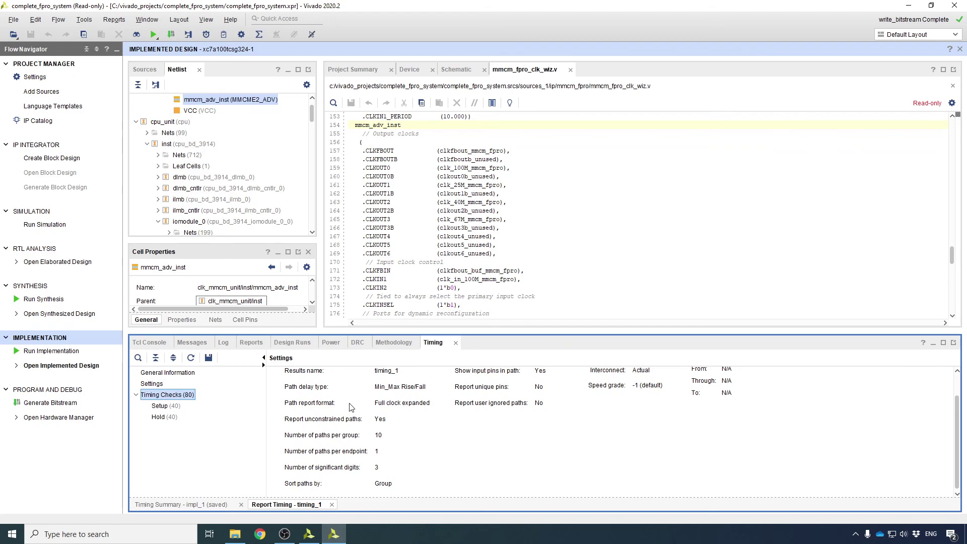
click(173, 406)
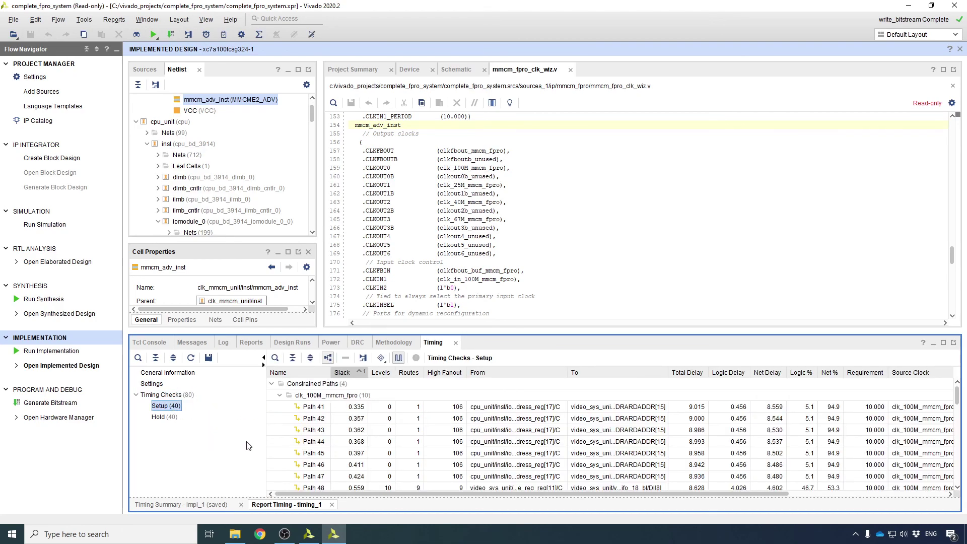